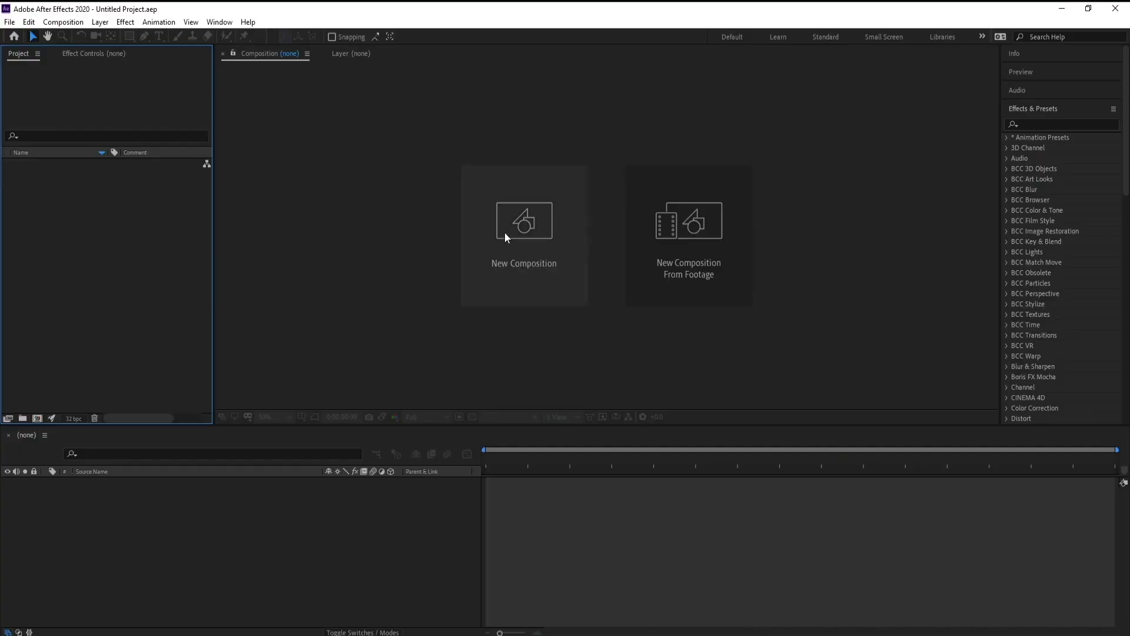
Step: Create a 1920 × 1080, 30 fps, 10-second composition that uses the CINEMA 4D renderer
click(504, 232)
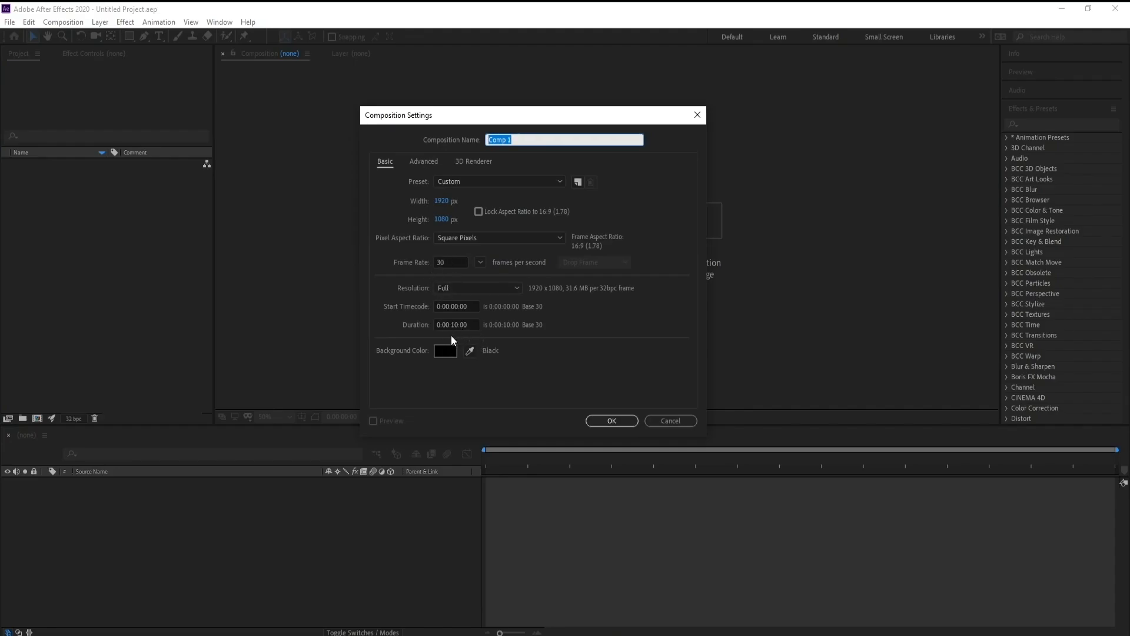
click(474, 162)
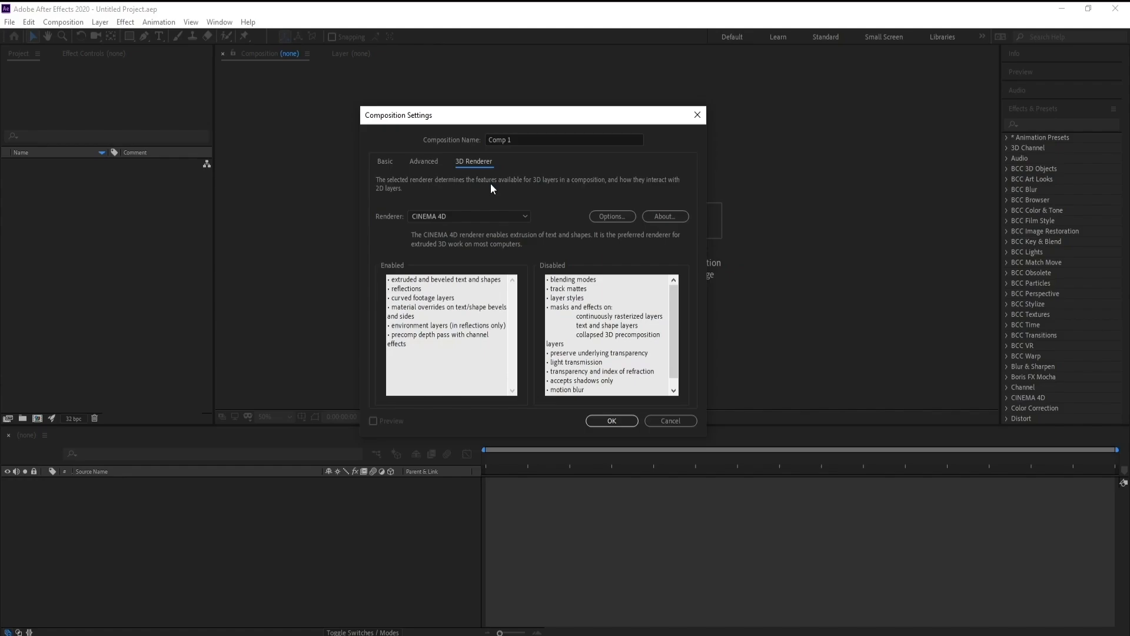
click(467, 216)
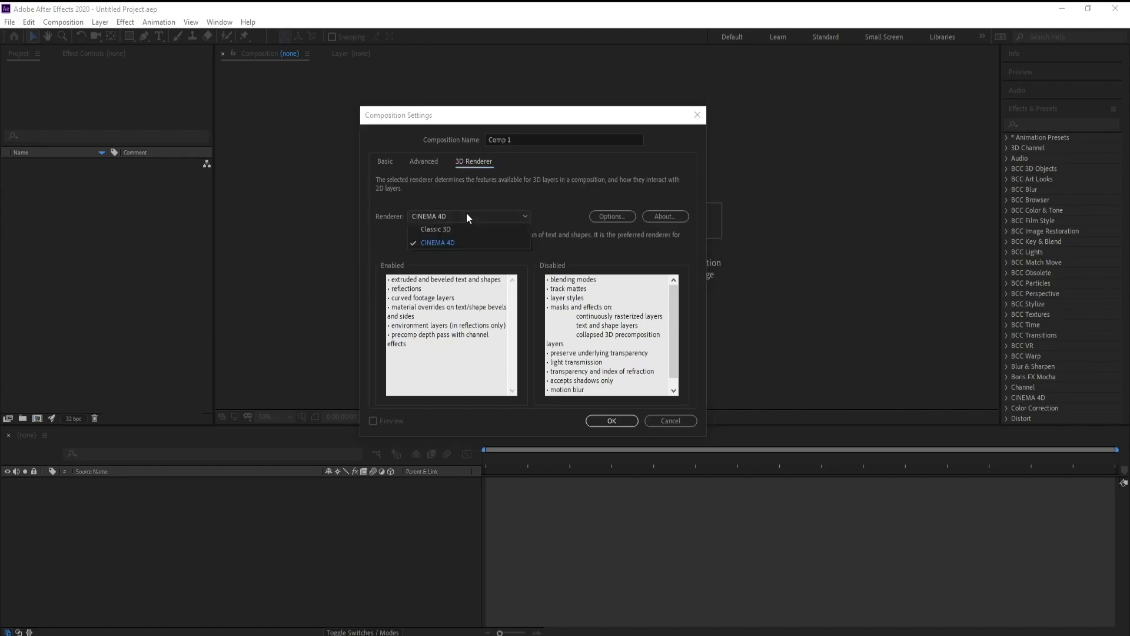
click(439, 242)
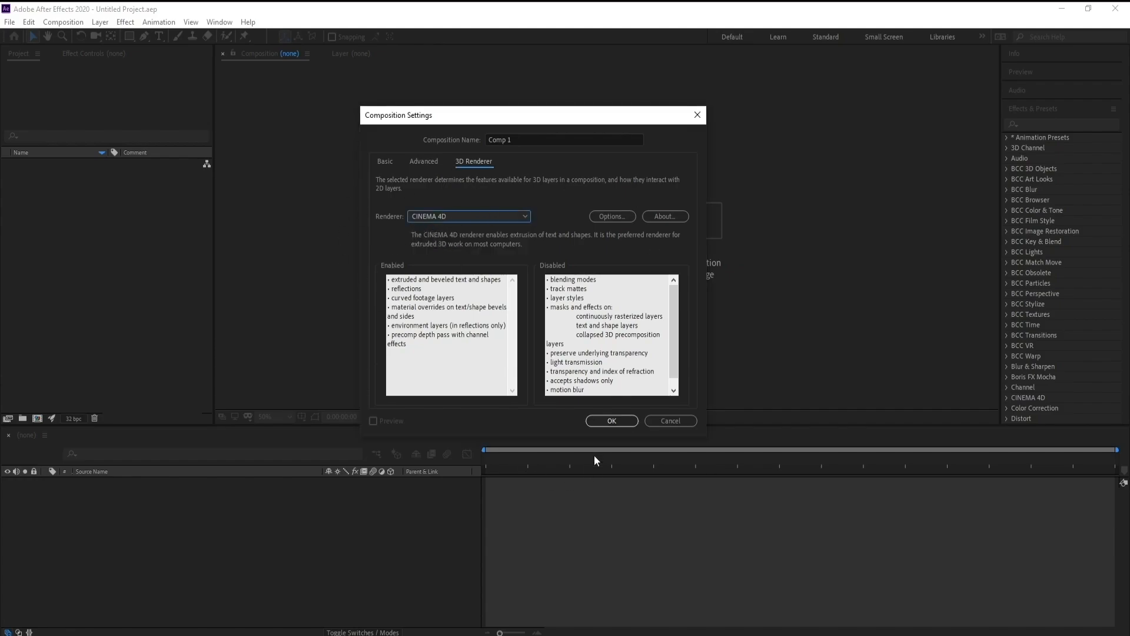
click(603, 424)
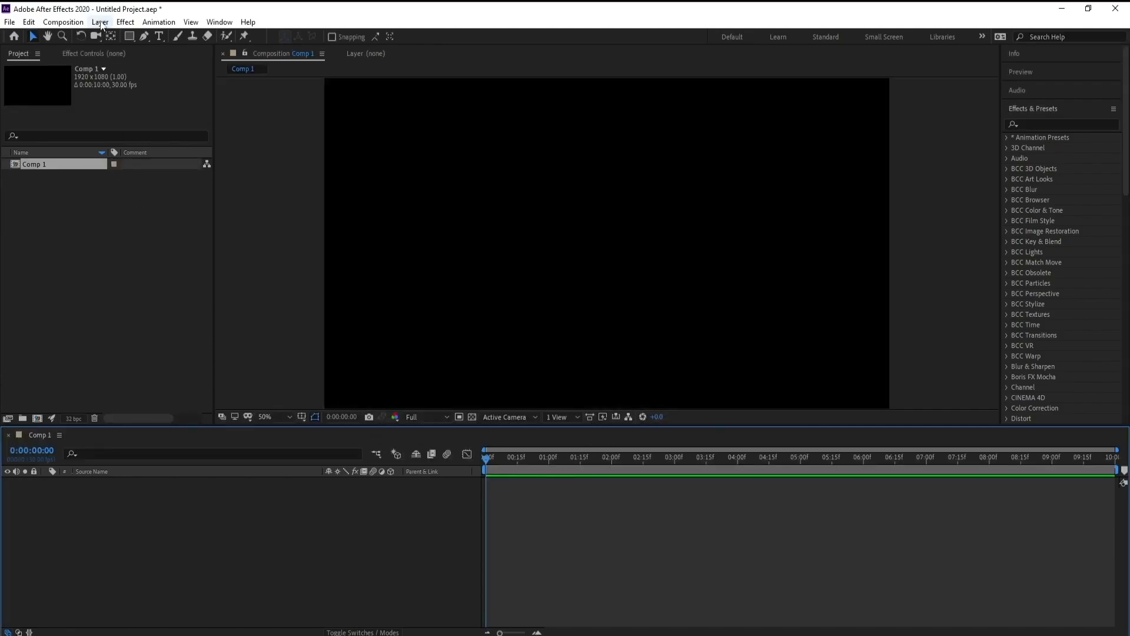
Step: Add a full-frame black solid layer named BG to the composition
click(100, 22)
mouse_move(115, 36)
click(303, 50)
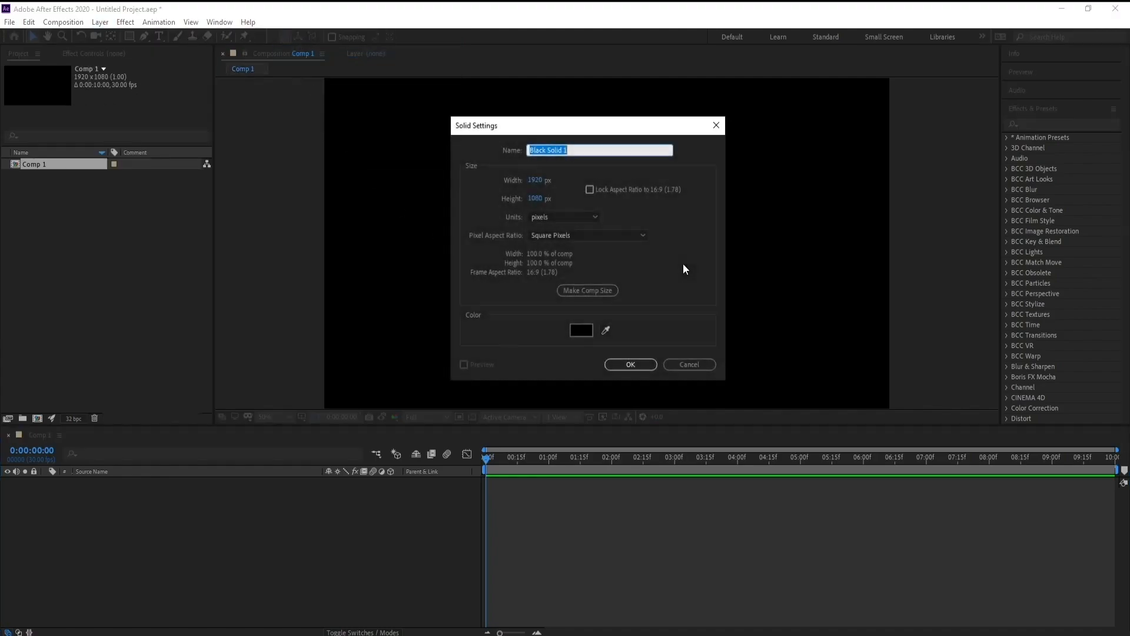
text(BG)
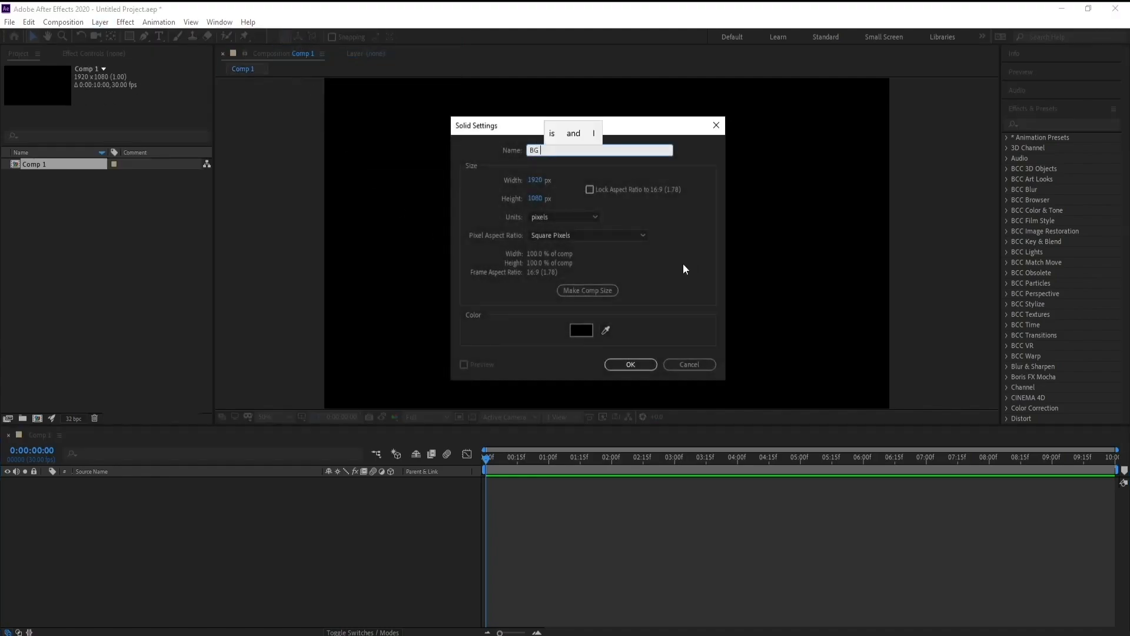
key(Return)
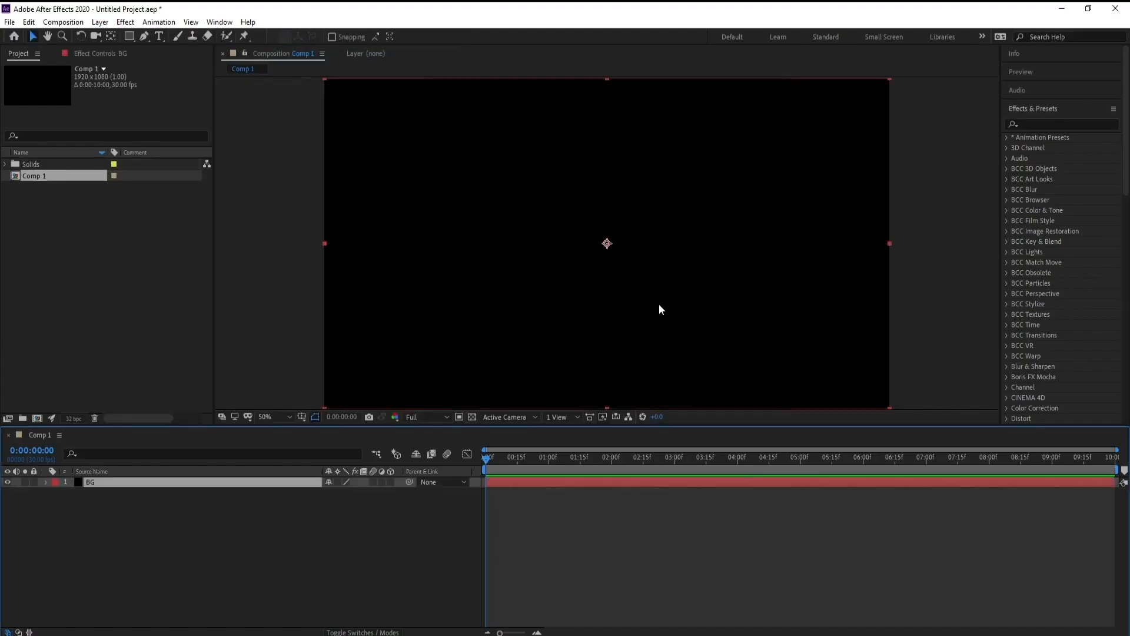
Step: Apply the Gradient Ramp effect to the BG layer
click(126, 24)
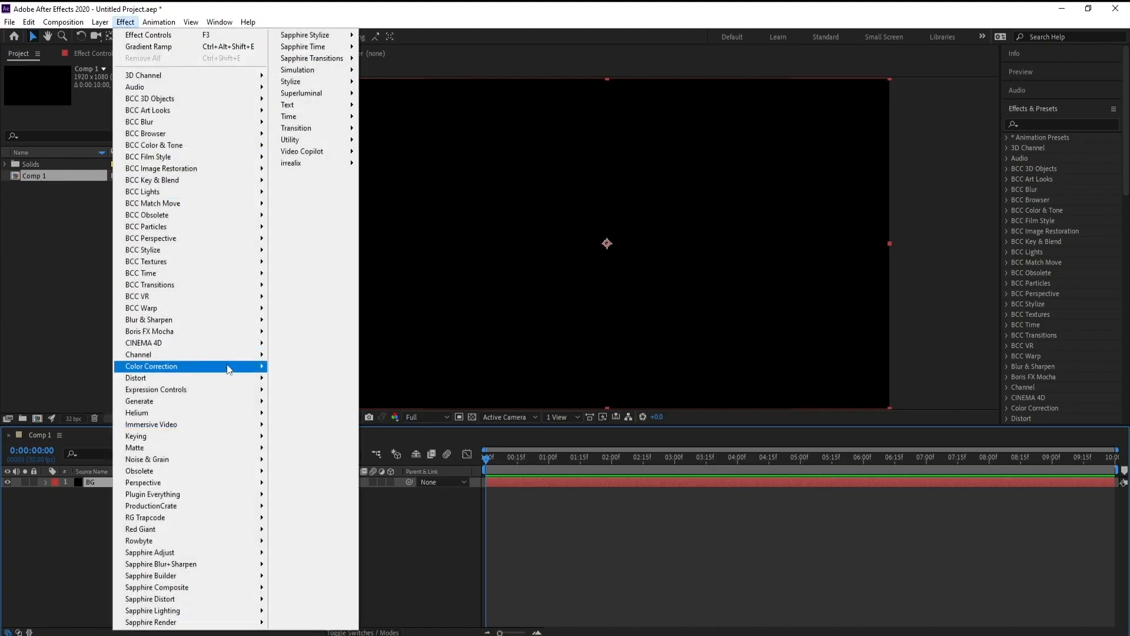
mouse_move(215, 402)
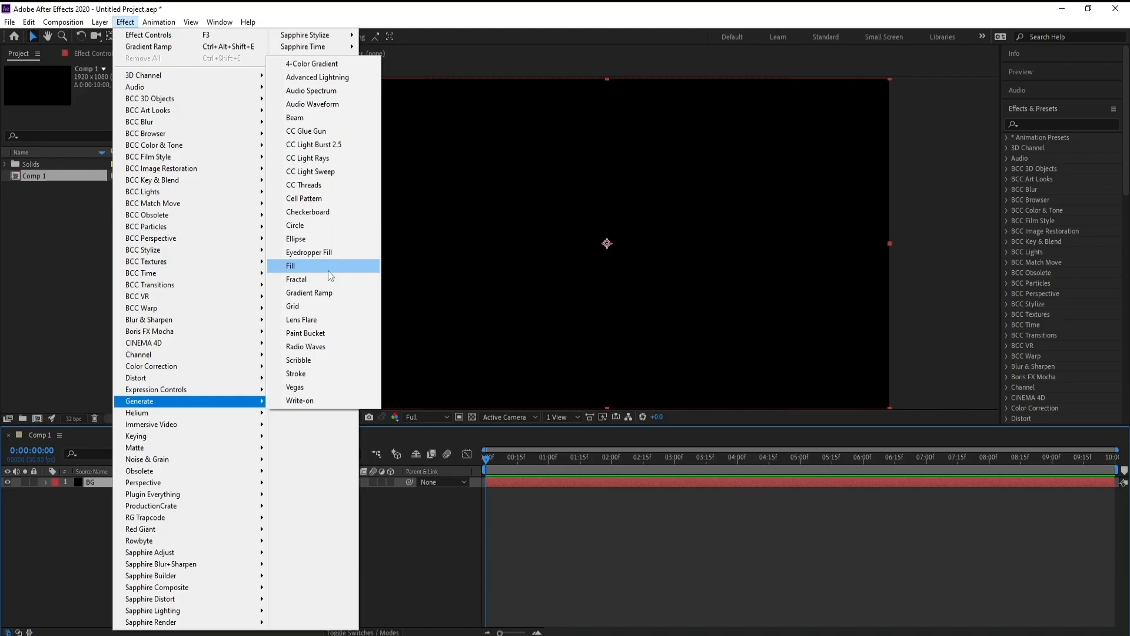
click(321, 293)
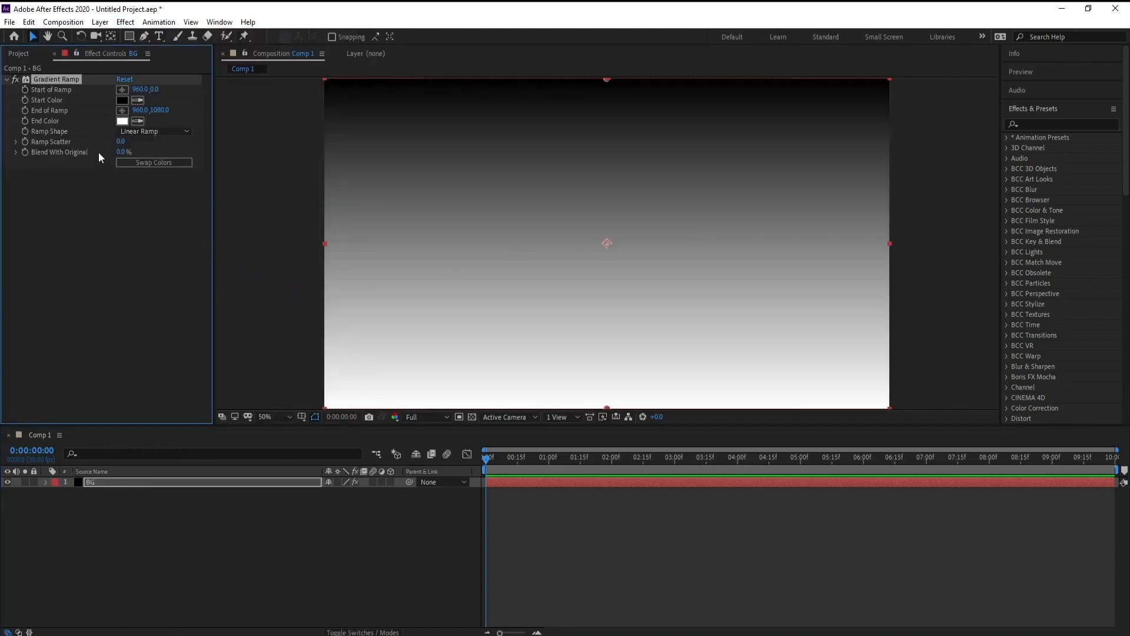
Step: Set the ramp's end color to dark blue 00033A and move its start point to the frame's centre, about 958, 538
click(121, 122)
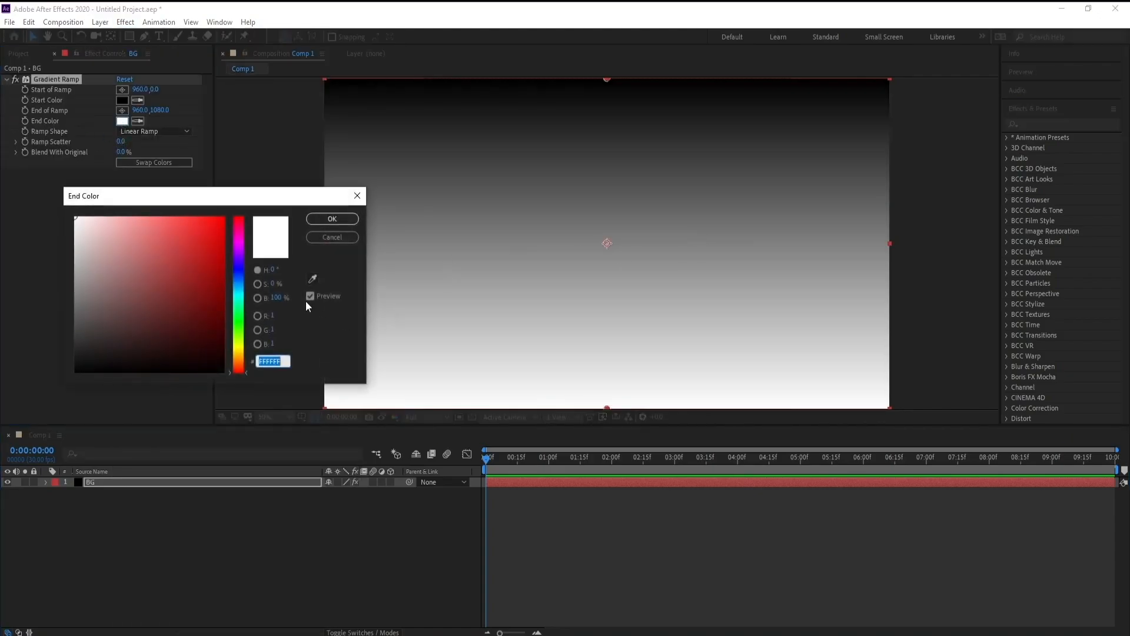
drag(237, 252, 239, 269)
click(227, 334)
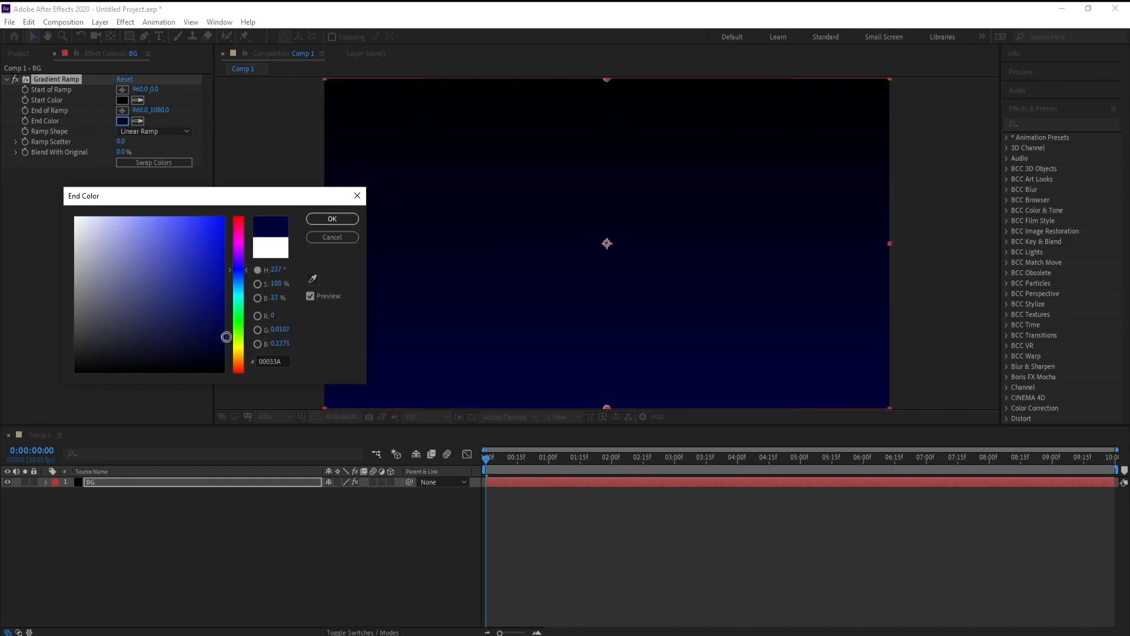
click(332, 218)
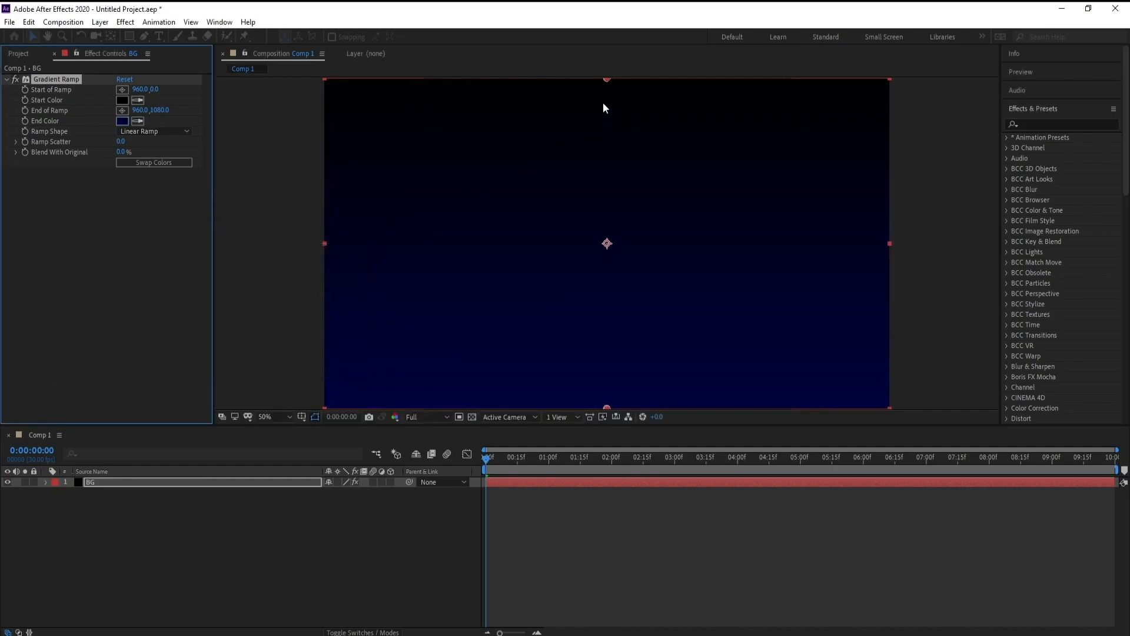
drag(607, 80, 604, 233)
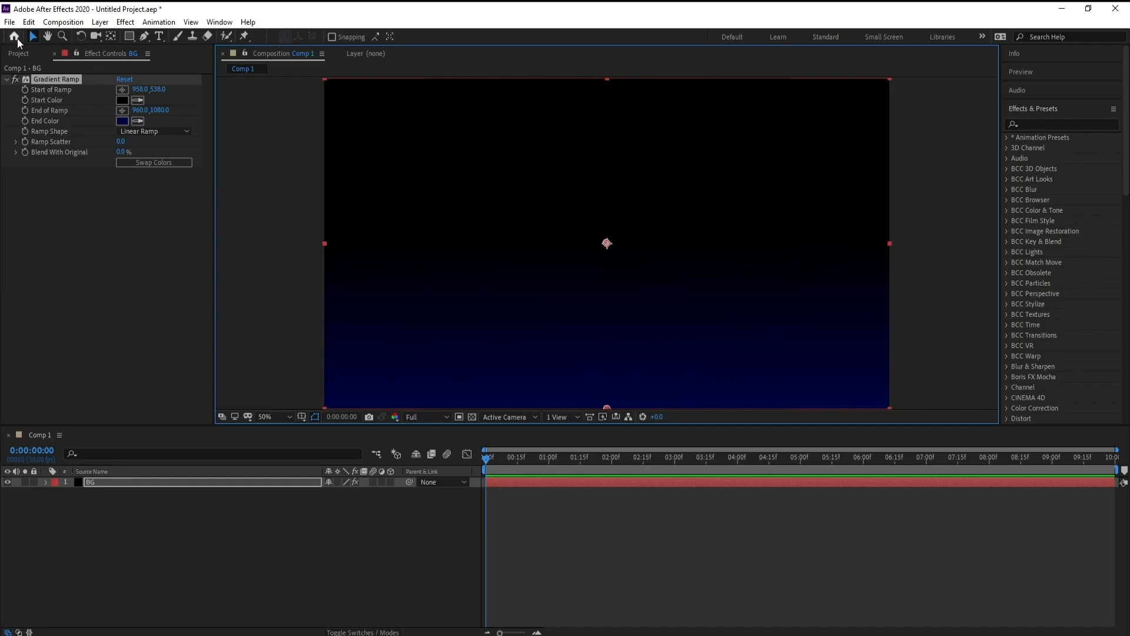
Step: Import the after effect logo PNG and create a new composition from it
click(9, 22)
mouse_move(104, 194)
click(236, 193)
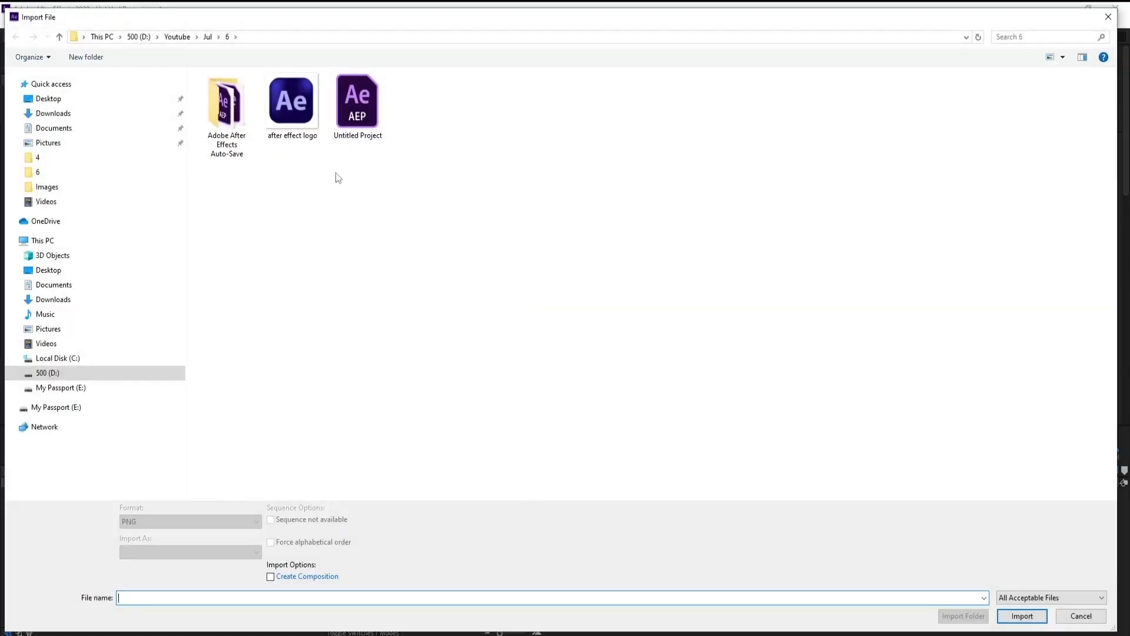
double_click(283, 100)
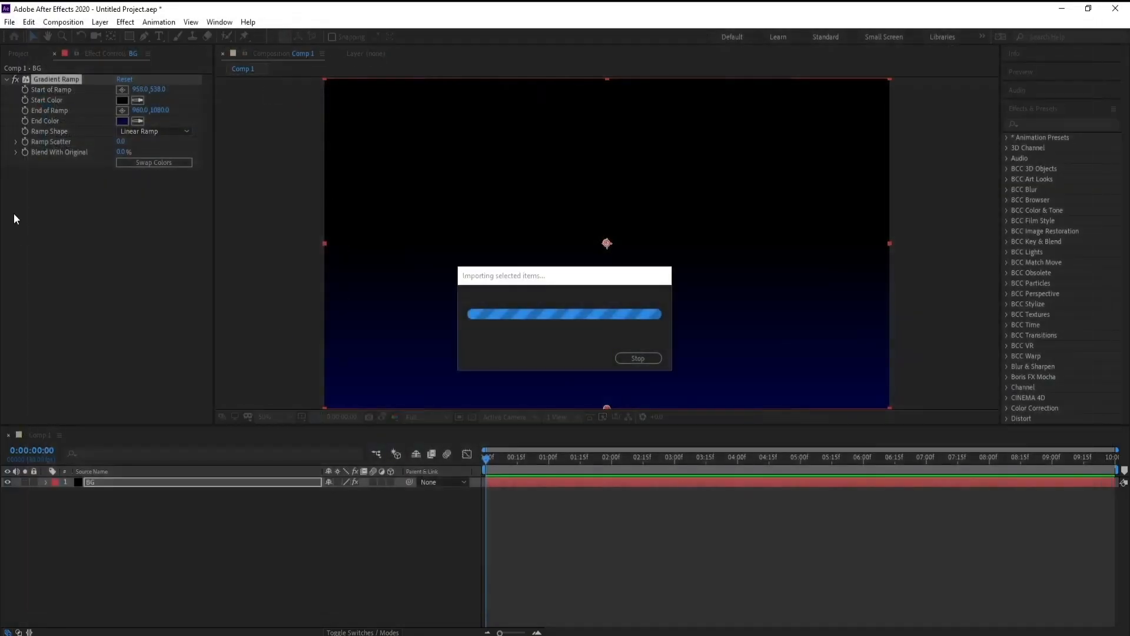
drag(33, 189, 39, 422)
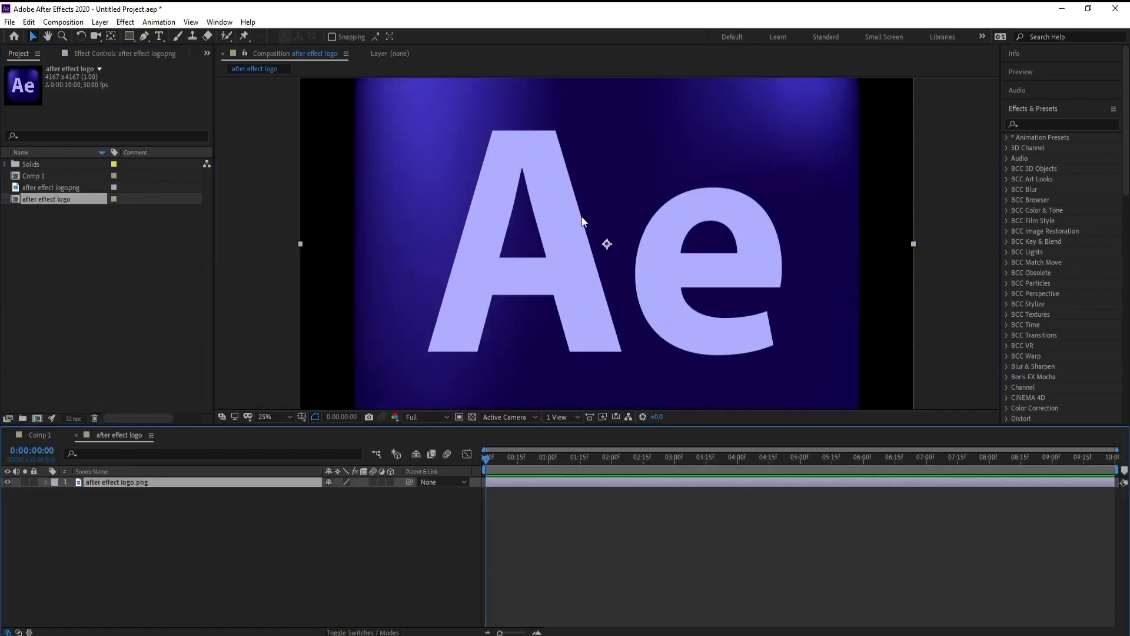
scroll(582, 221, up, 3)
scroll(582, 229, down, 4)
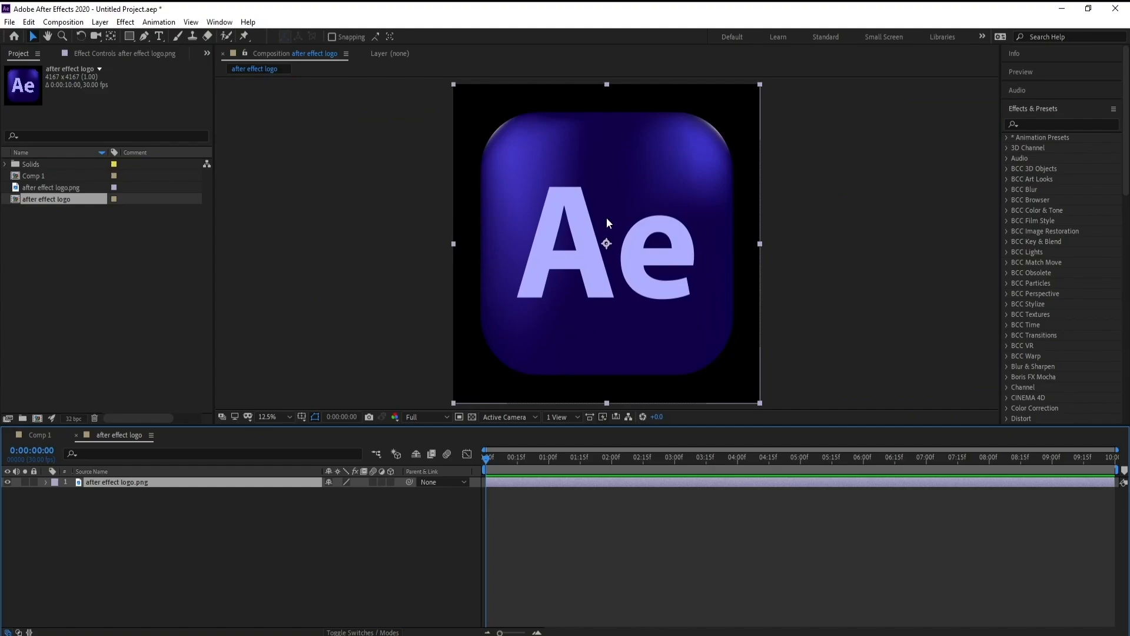
Step: Add an Inner Glow layer style to the after effect logo layer
right_click(108, 486)
mouse_move(182, 314)
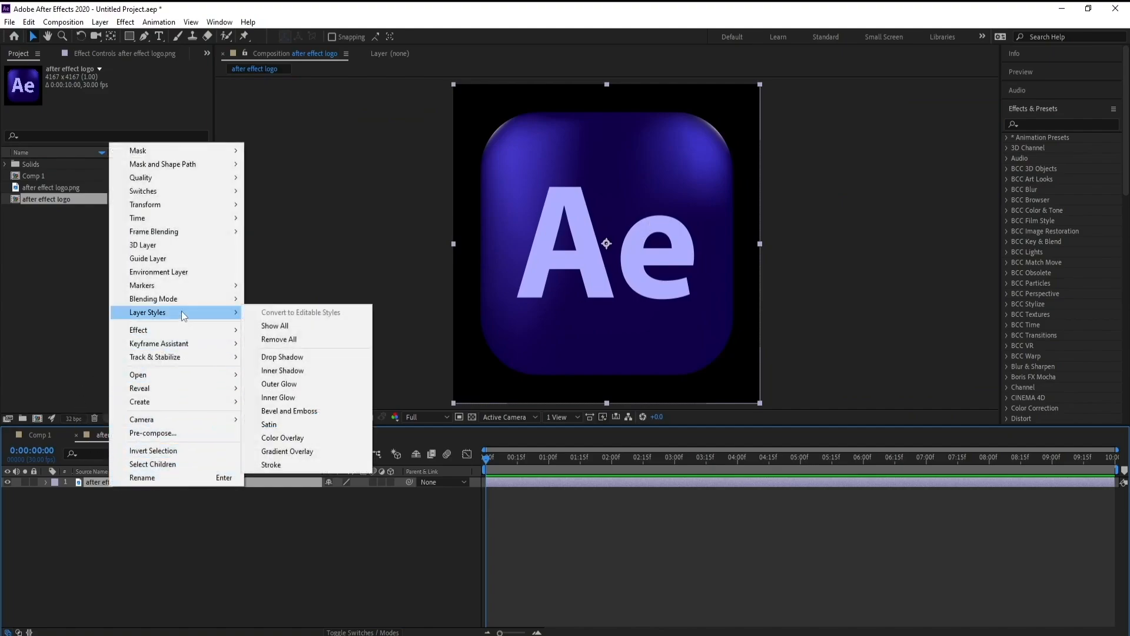
click(323, 398)
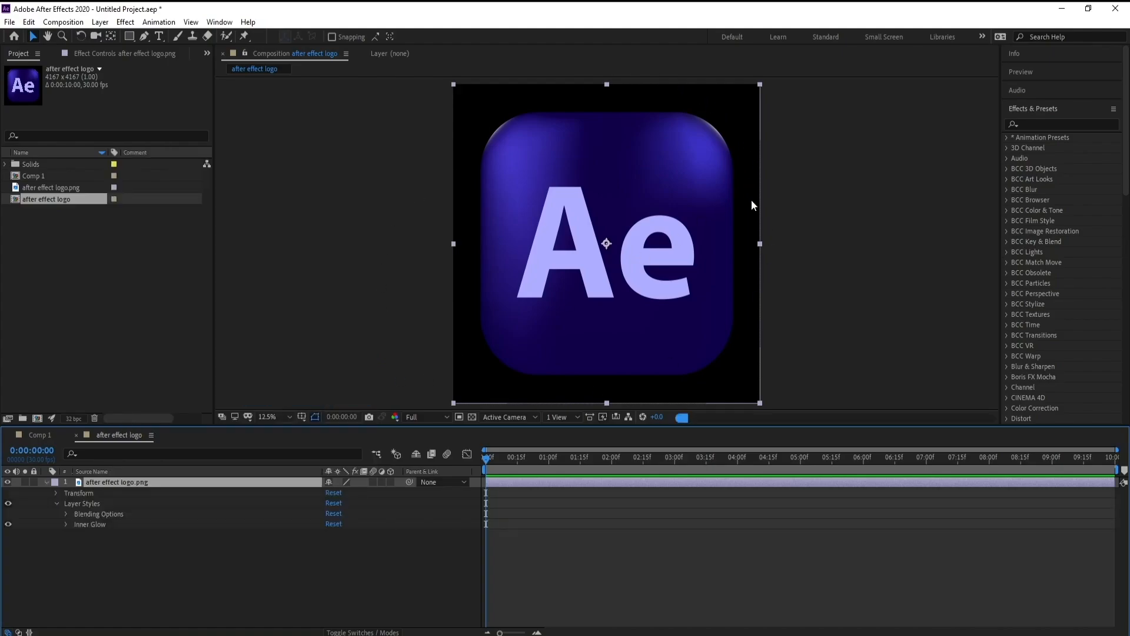
Step: Set the Inner Glow size to 60
click(66, 524)
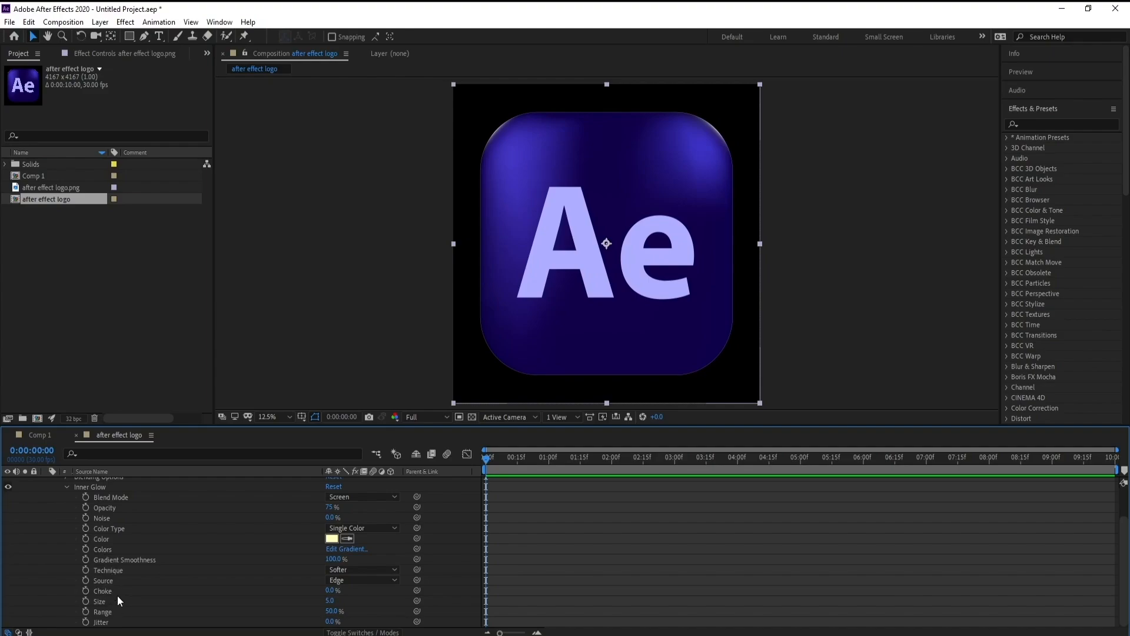
click(331, 600)
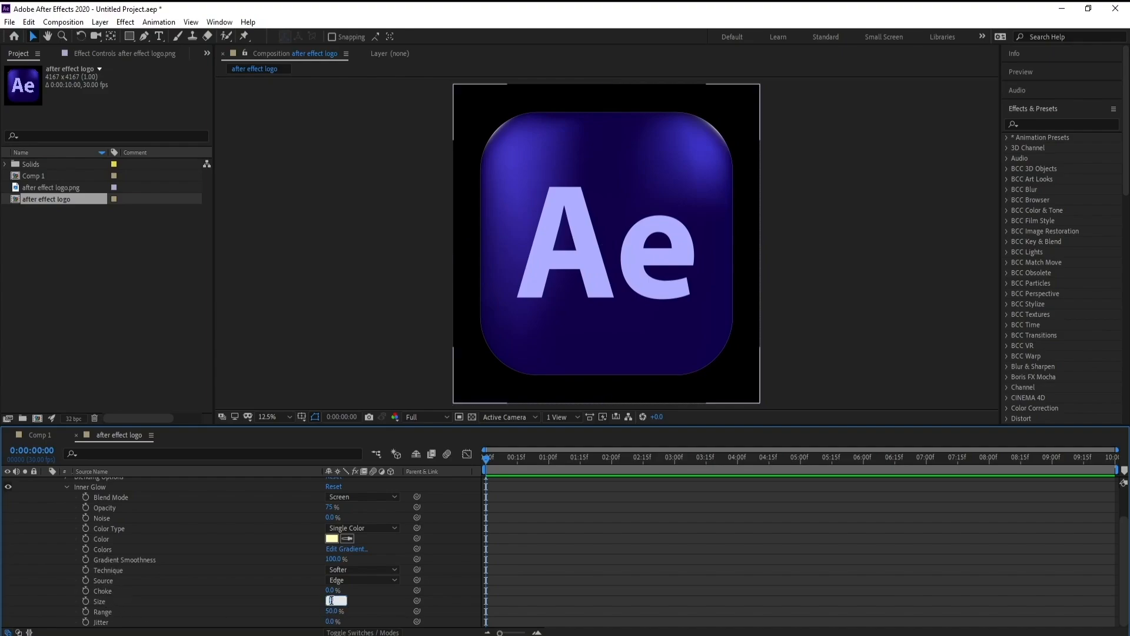
text(690)
text(0)
key(Return)
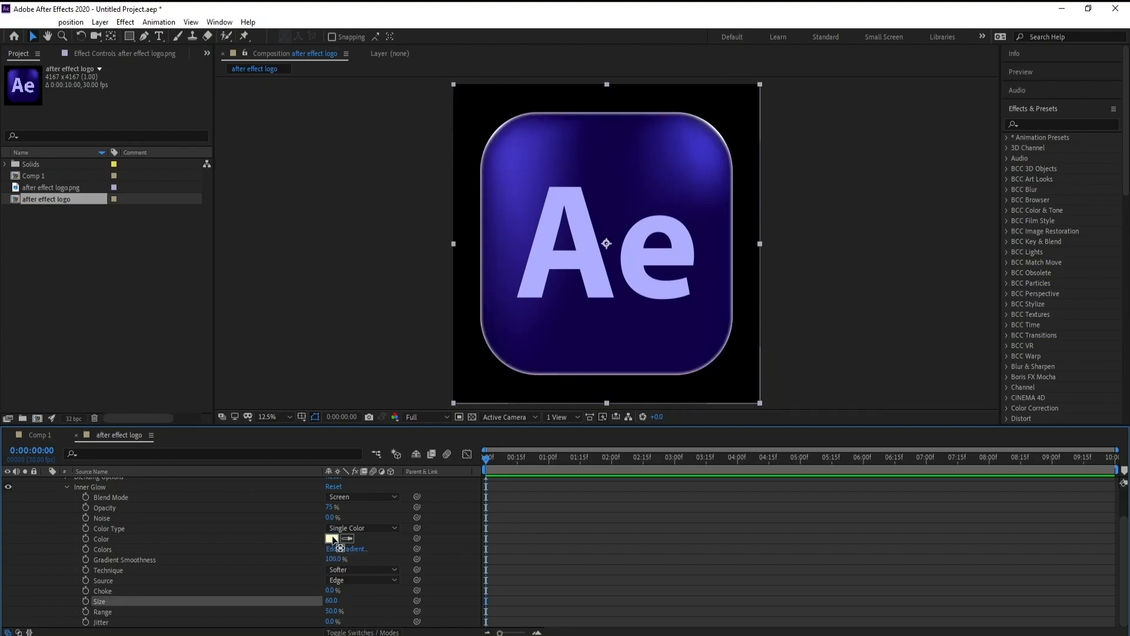
Step: Change the Inner Glow color to purple AA06FF and collapse its properties
click(332, 538)
mouse_move(238, 252)
mouse_down()
mouse_move(240, 265)
mouse_move(222, 212)
mouse_up()
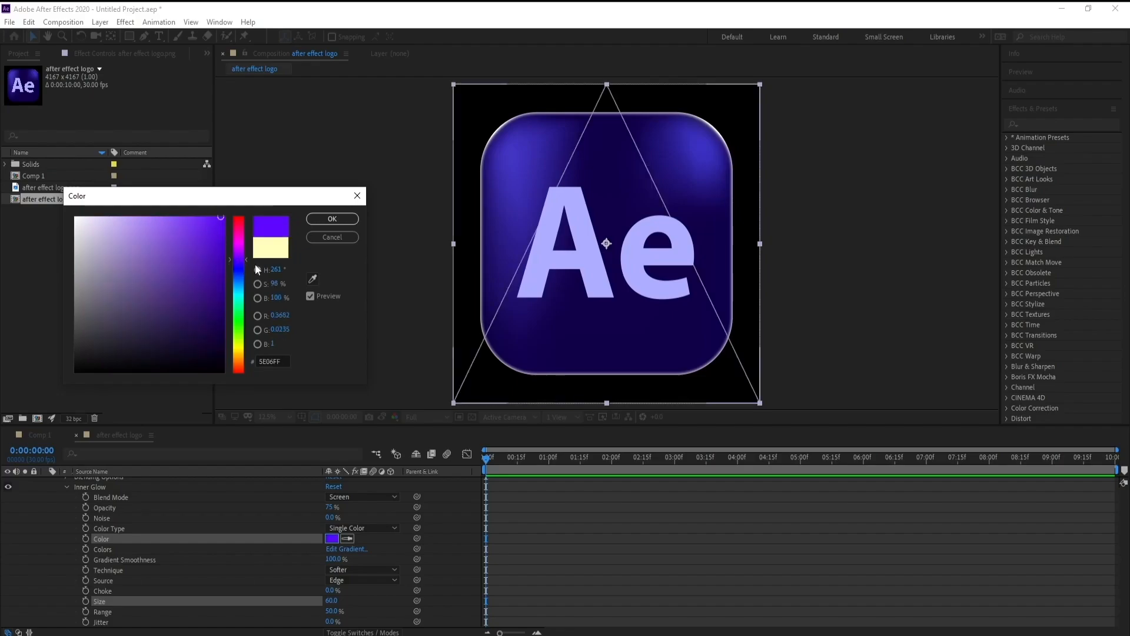
drag(240, 257, 239, 254)
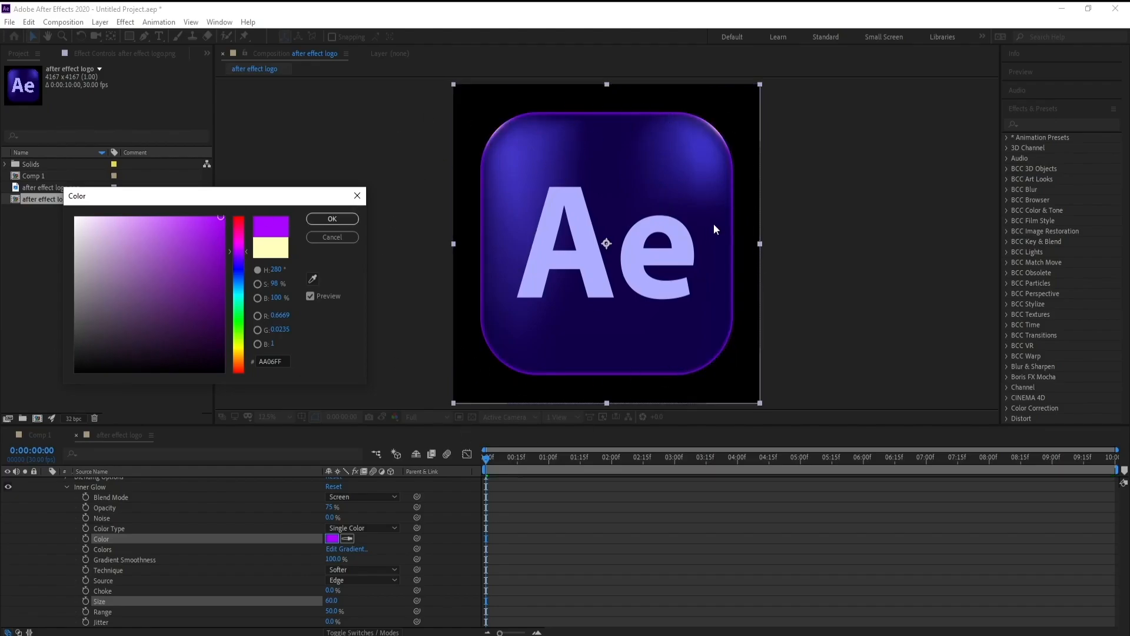
click(330, 219)
scroll(128, 545, up, 3)
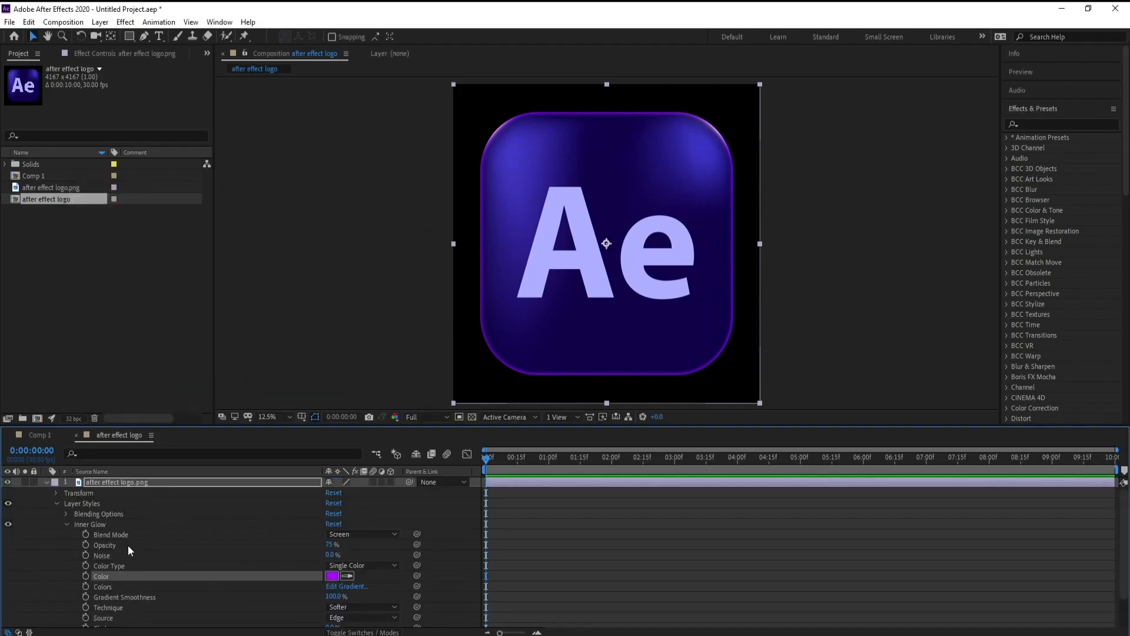
click(67, 524)
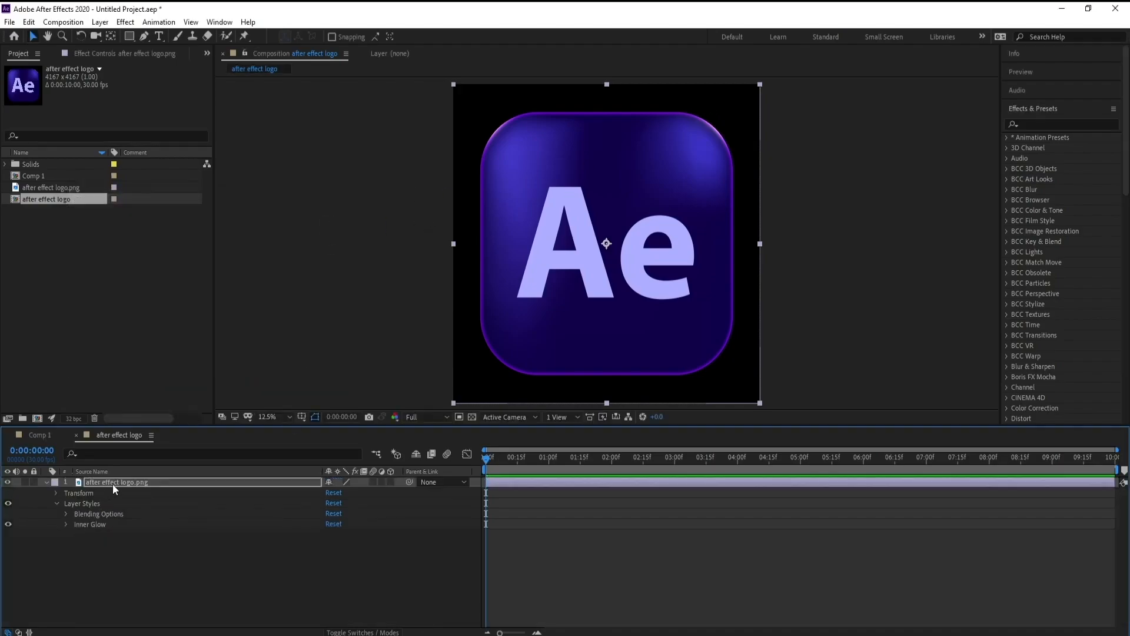
Step: Add a Bevel and Emboss layer style to the logo layer
right_click(119, 483)
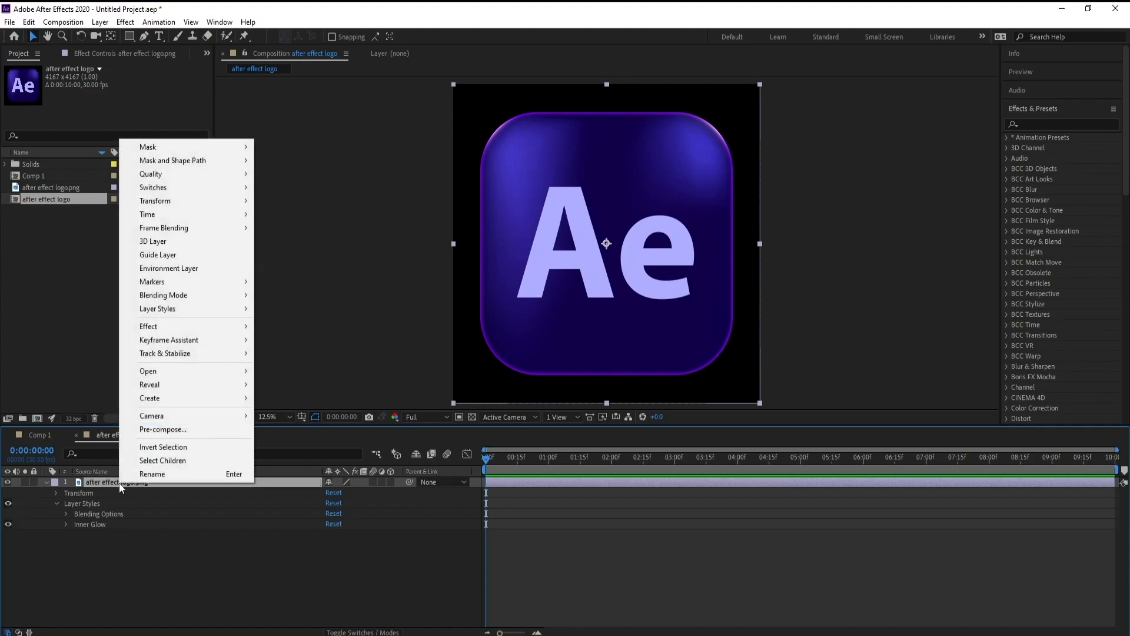
mouse_move(196, 311)
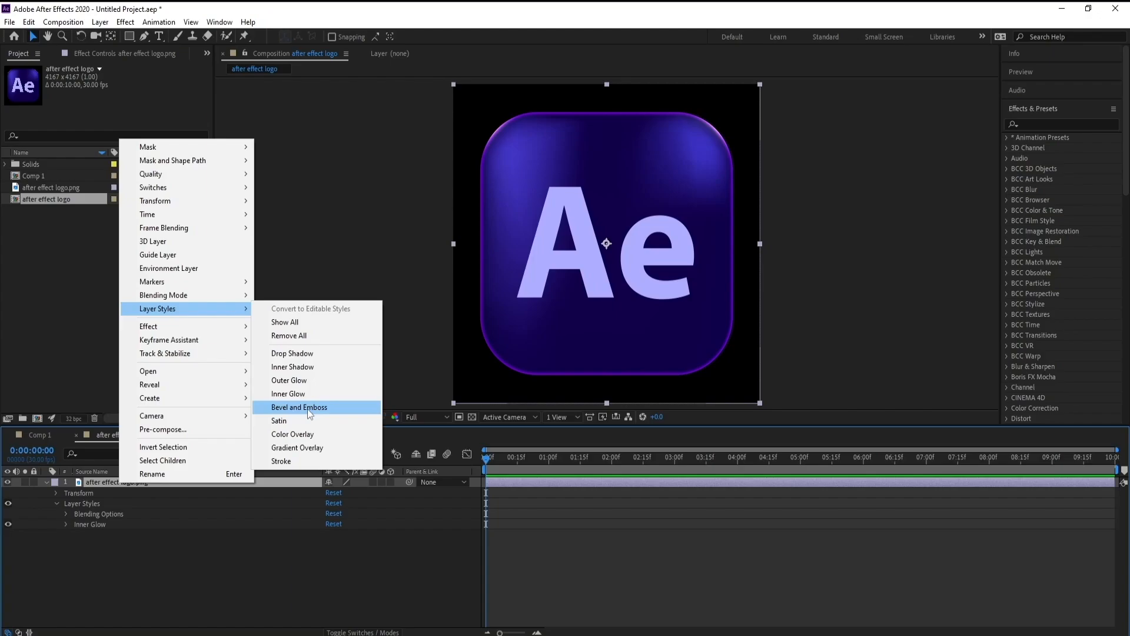
click(328, 416)
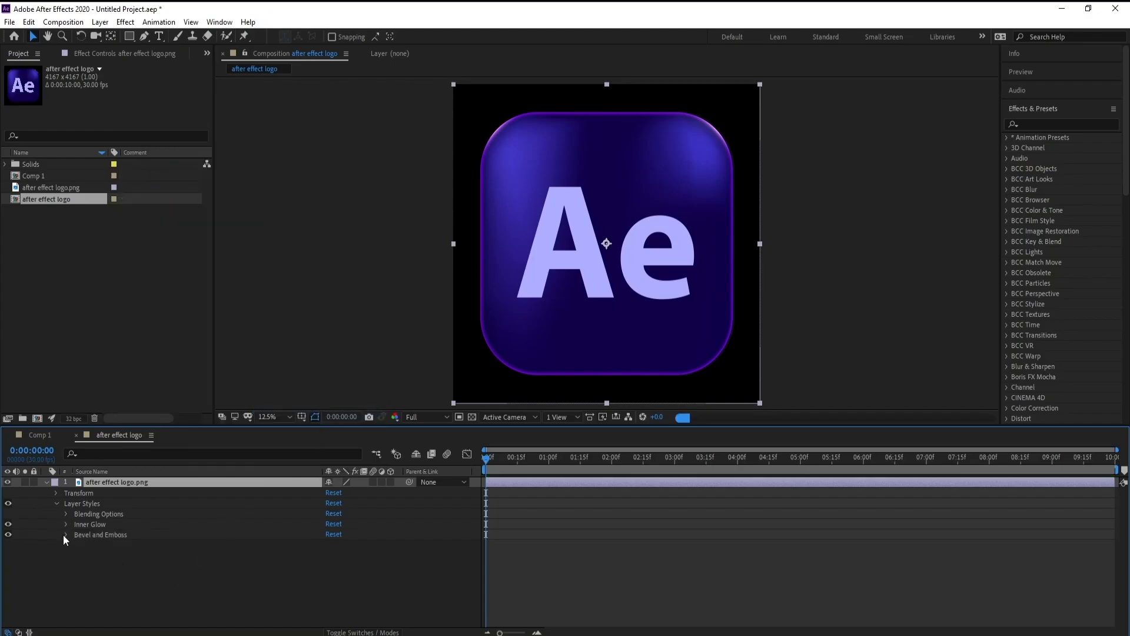
Step: Set the Bevel and Emboss size to 30 and its depth to 500%
click(65, 535)
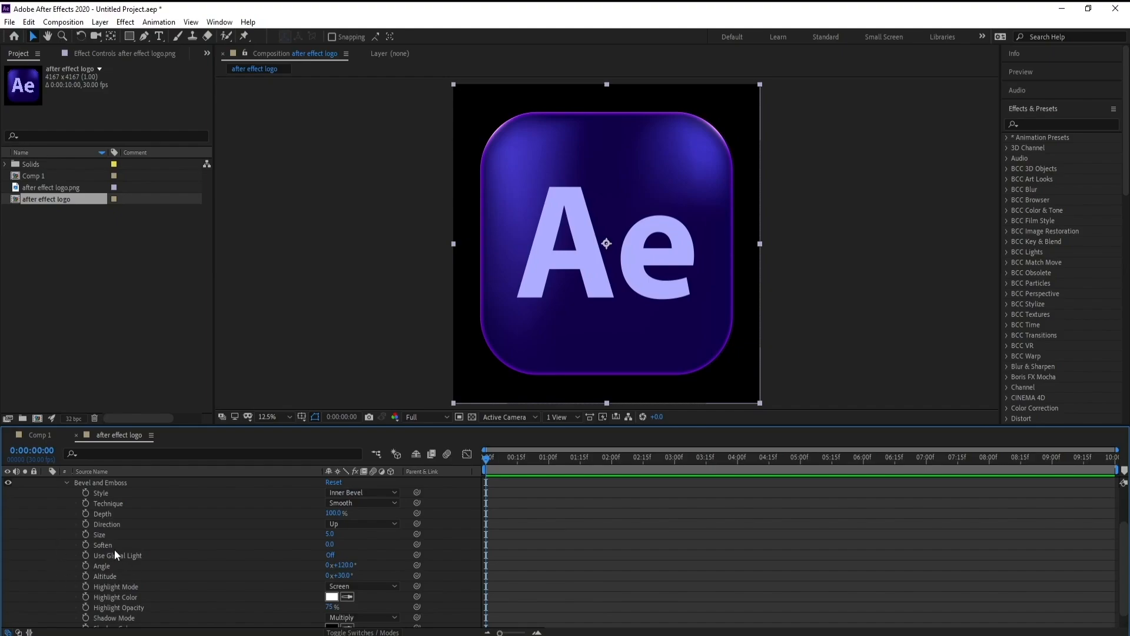
click(329, 534)
text(30)
key(Return)
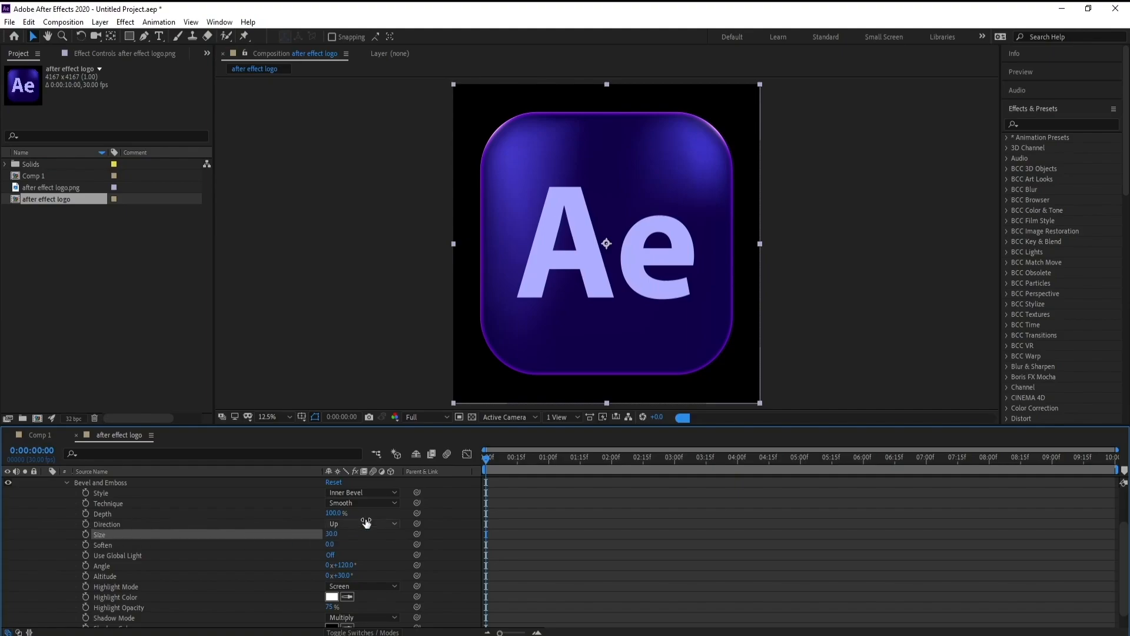
click(332, 513)
text(500)
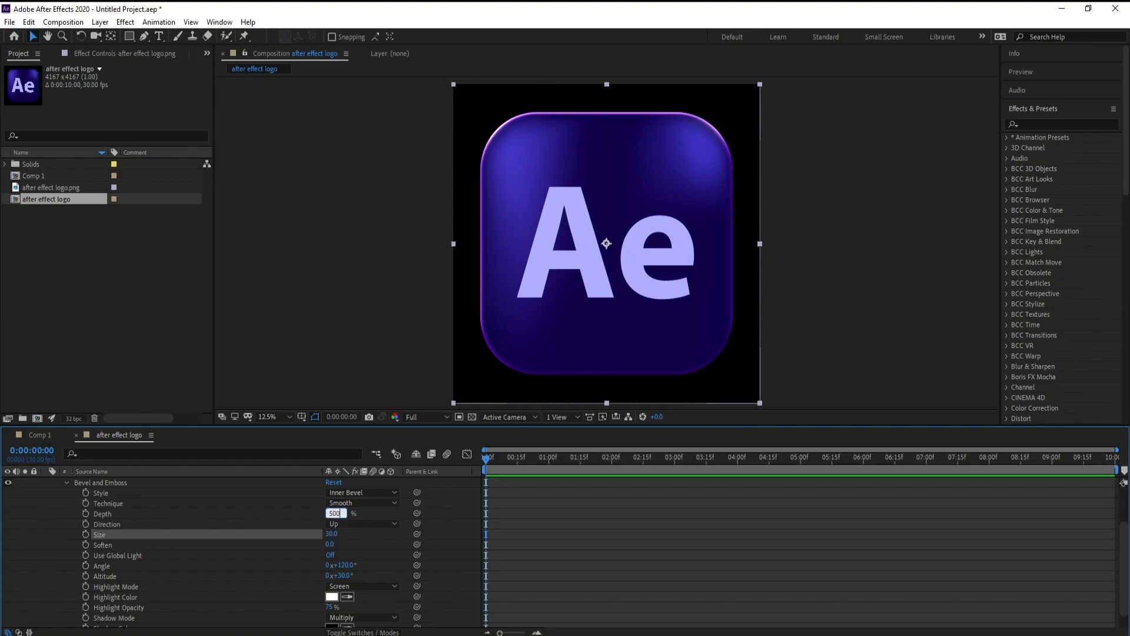
key(Return)
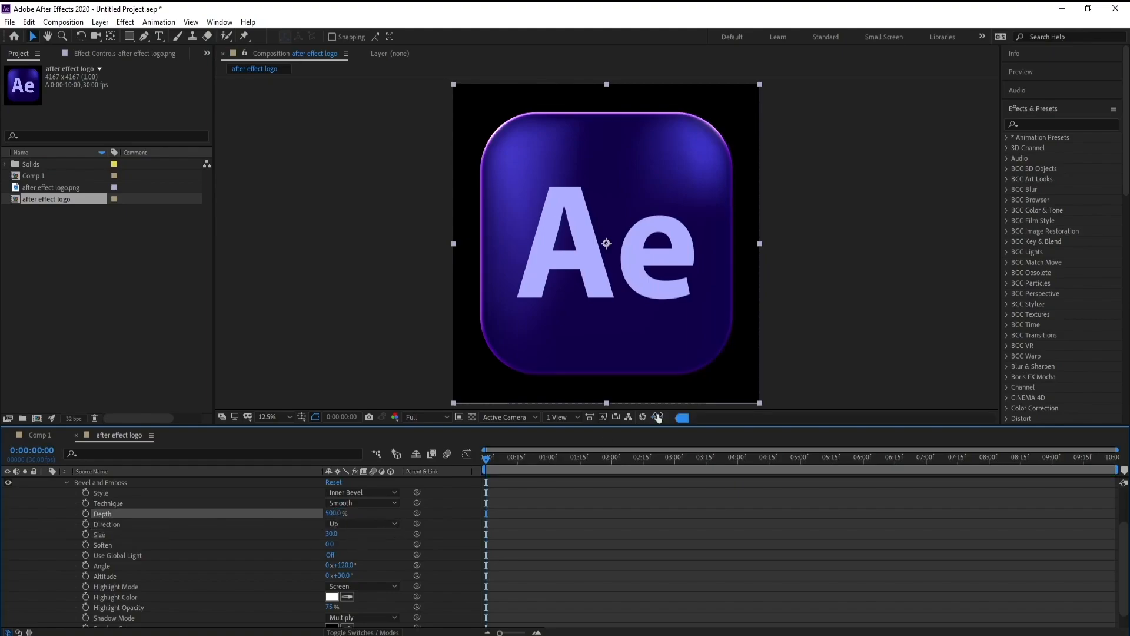
Step: Collapse the logo layer's Bevel and Emboss, Transform and remaining properties in the after effect logo composition
scroll(77, 504, up, 3)
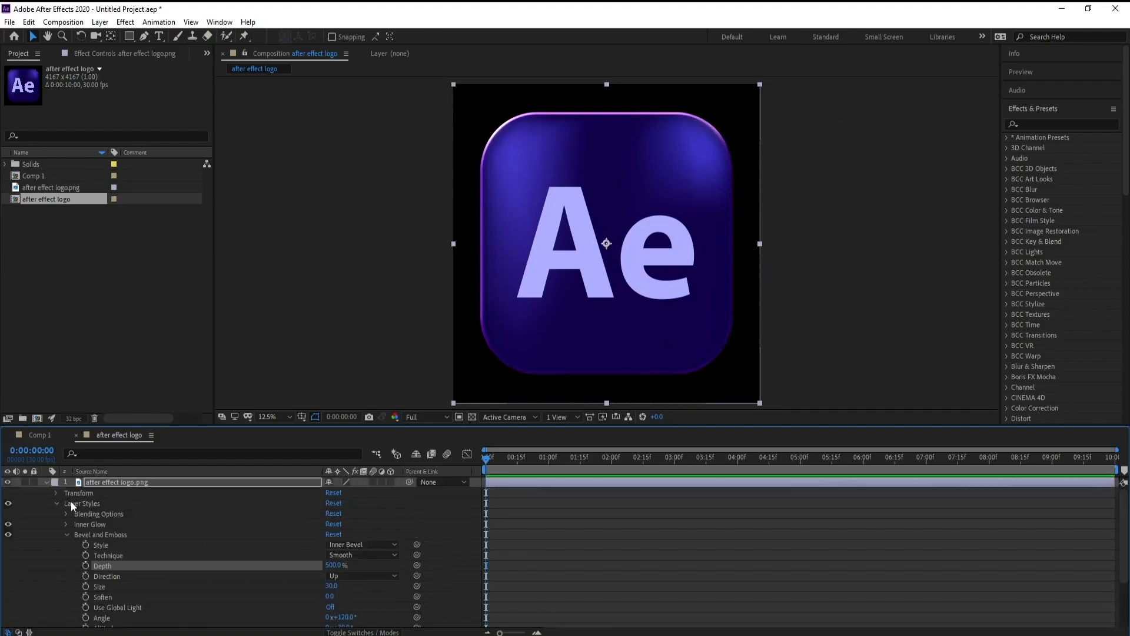
click(65, 535)
click(56, 494)
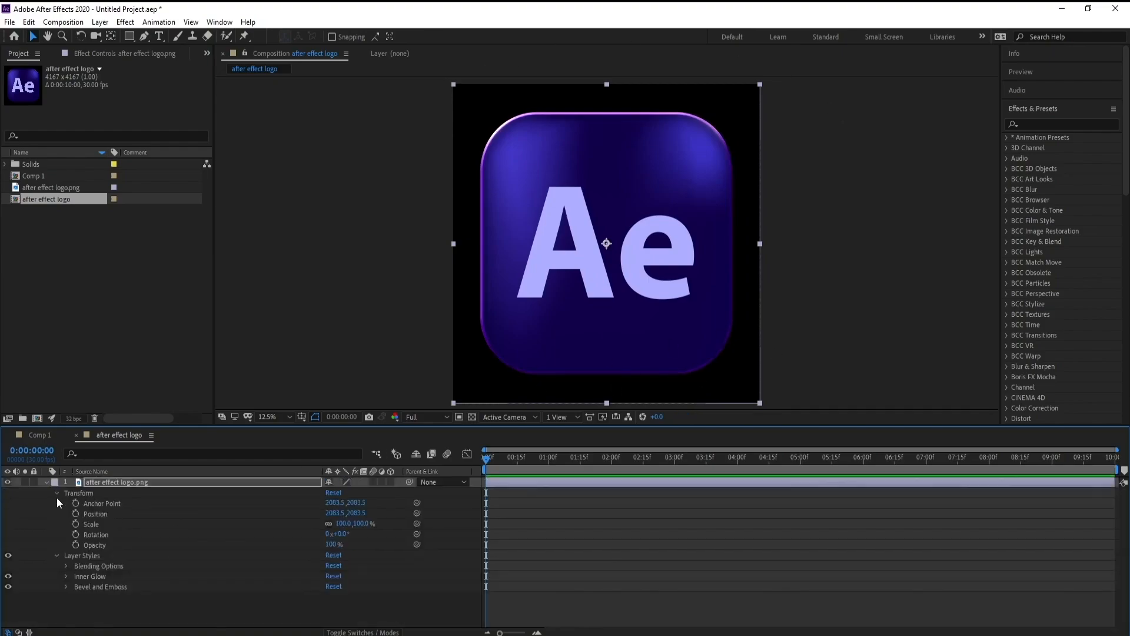
click(56, 493)
click(55, 501)
click(46, 483)
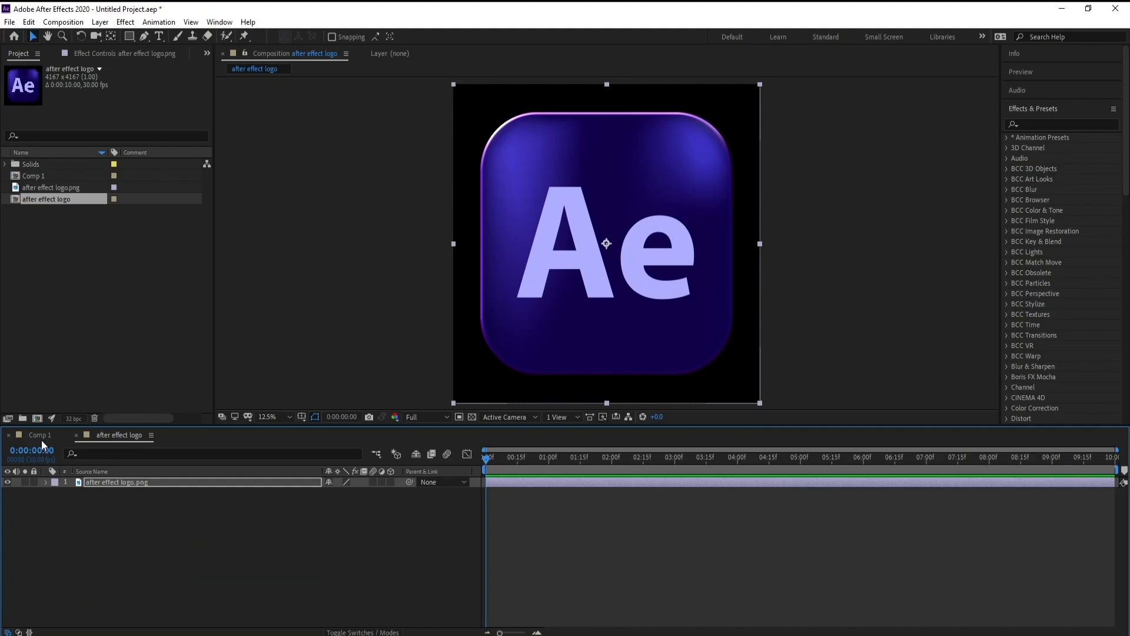
Step: Add the after effect logo composition above BG in Comp 1 and scale it to 16%
click(39, 435)
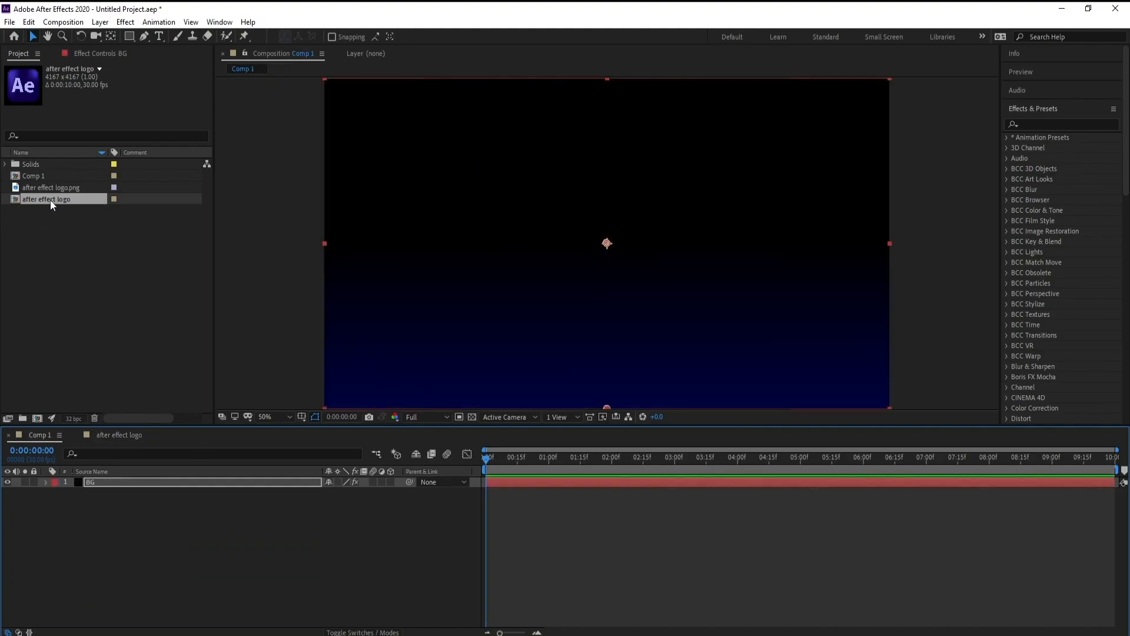
drag(50, 200, 116, 478)
key(s)
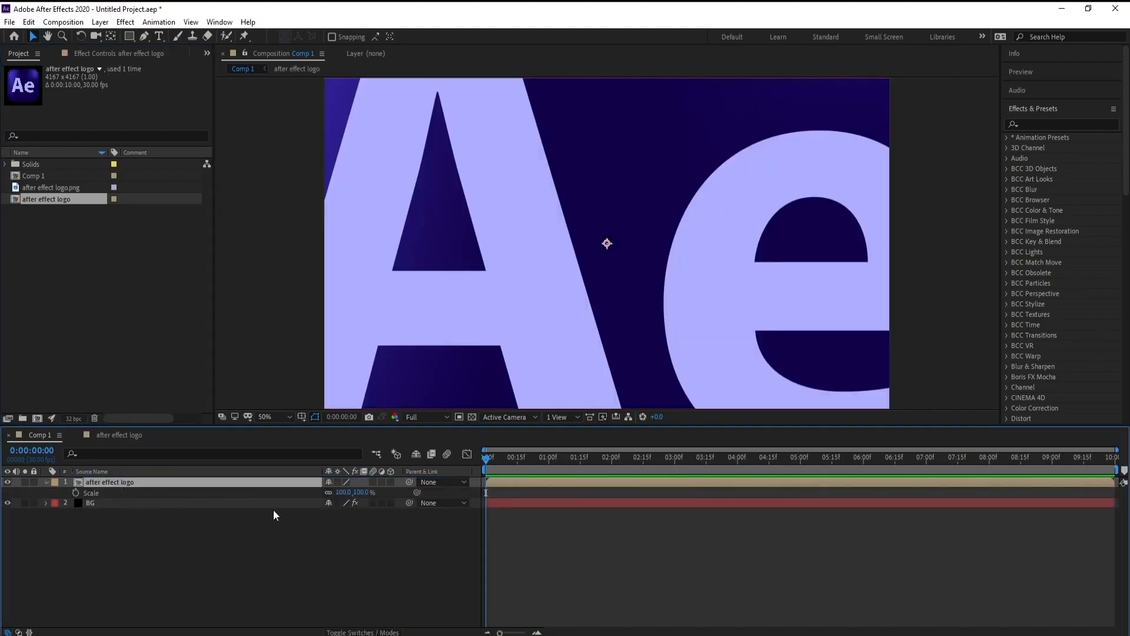
drag(347, 493, 254, 435)
click(268, 417)
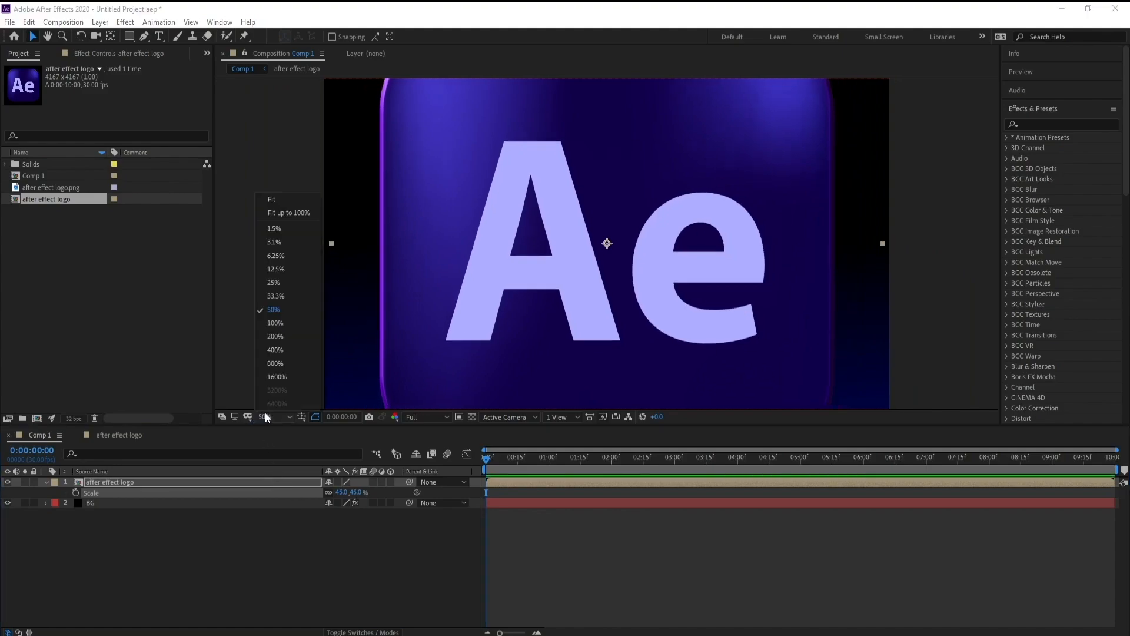
click(266, 204)
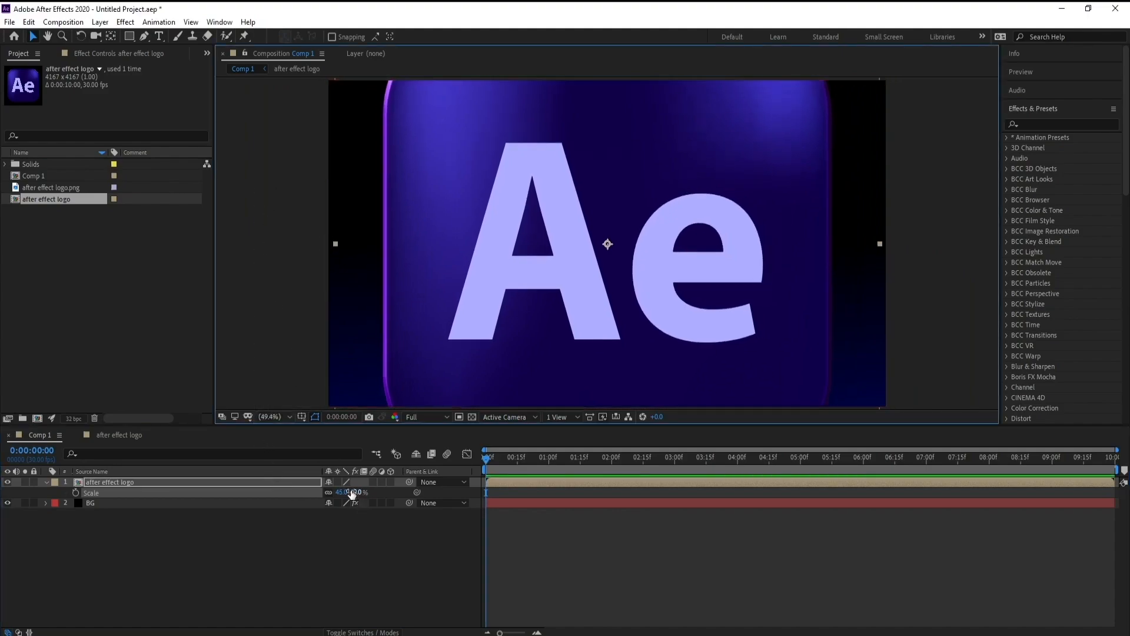
mouse_move(346, 493)
mouse_down()
mouse_move(324, 493)
mouse_move(345, 494)
mouse_up()
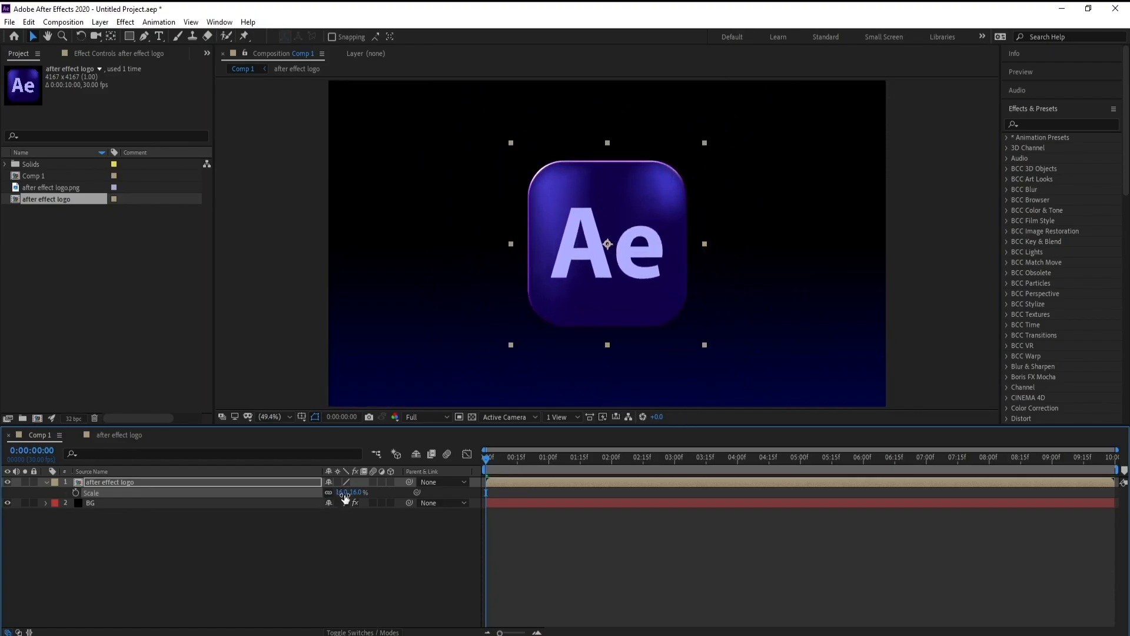
click(254, 539)
click(46, 483)
Step: Auto-trace the after effect logo layer on the current frame using the Alpha channel, without applying to a new layer
click(92, 482)
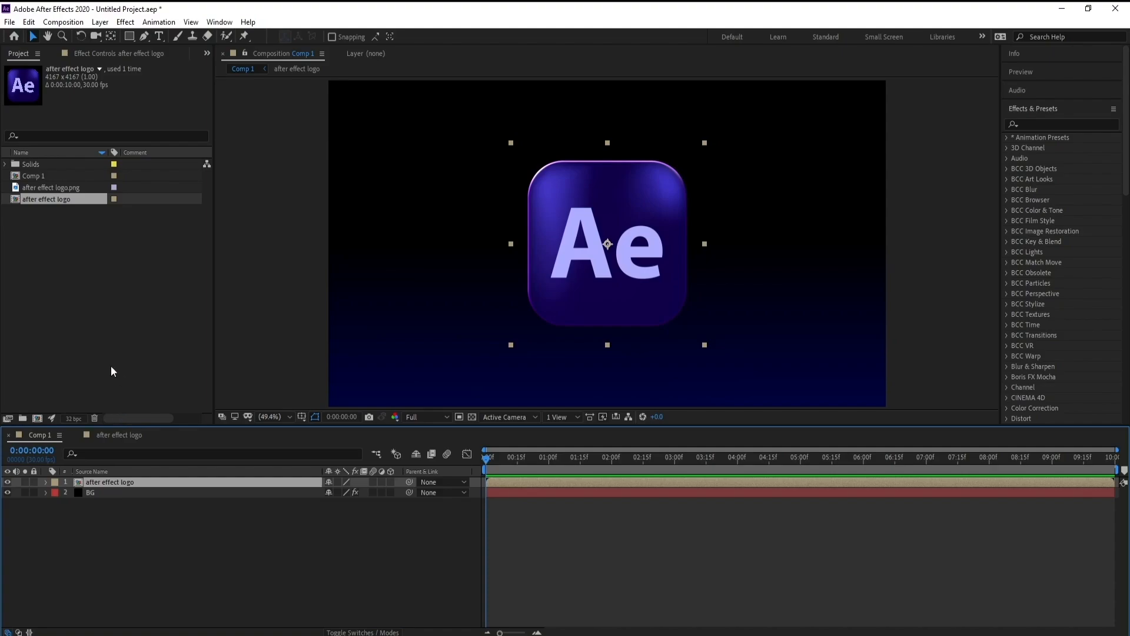
click(100, 22)
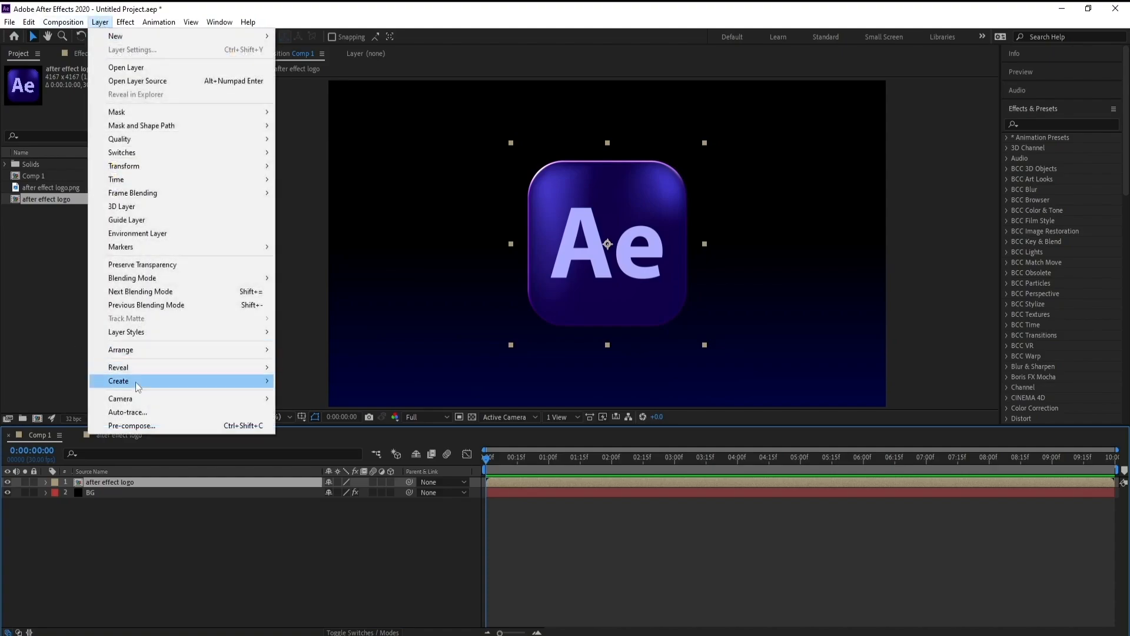
click(127, 413)
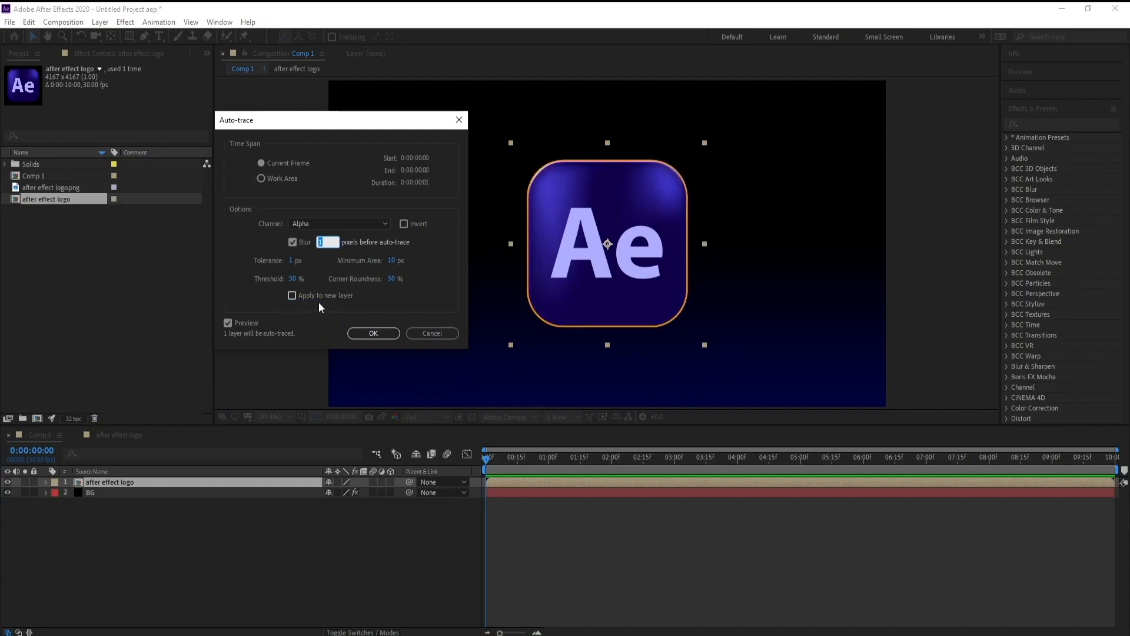
click(379, 330)
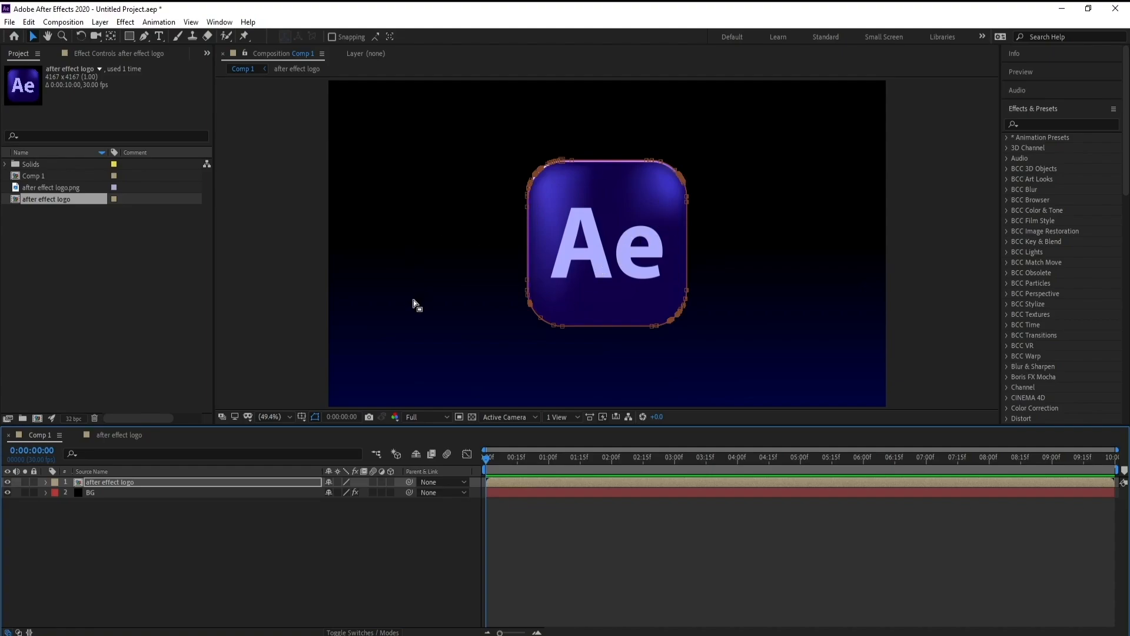
Step: Create a shape layer and draw a small closed triangle beside the logo with the Pen tool
click(100, 22)
mouse_move(108, 37)
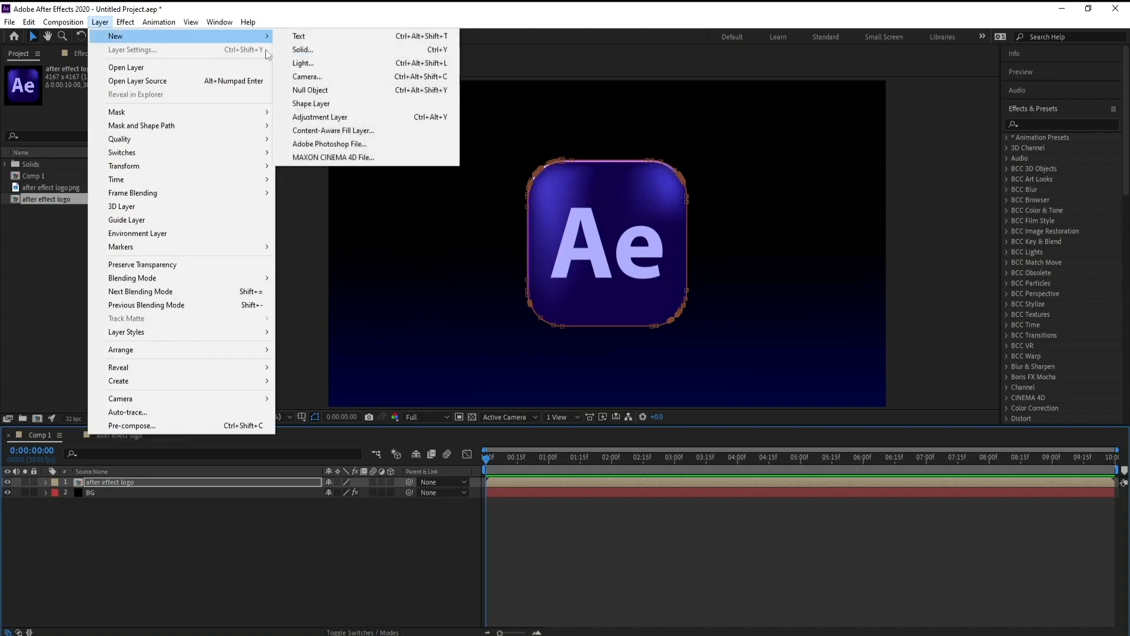
click(382, 106)
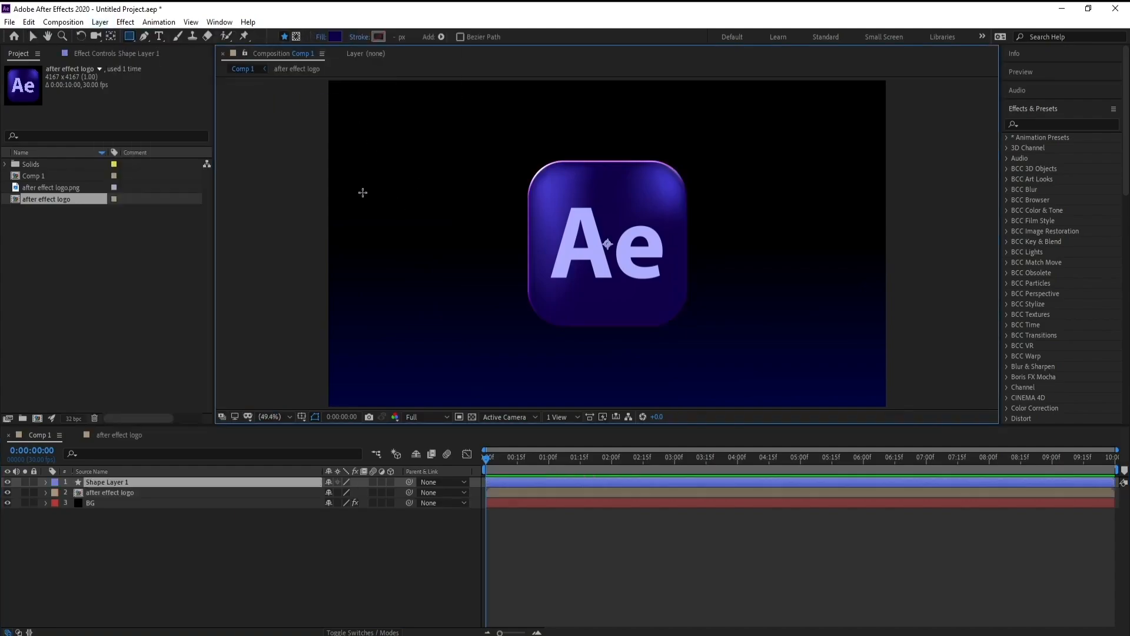
click(145, 37)
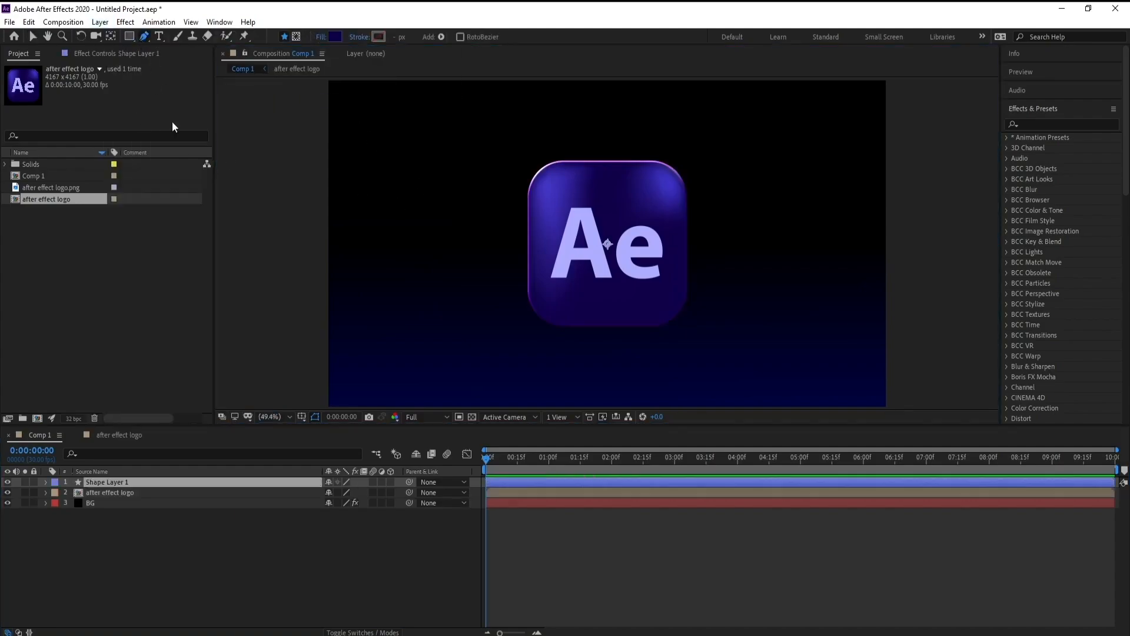
click(377, 187)
click(377, 214)
click(414, 220)
click(377, 186)
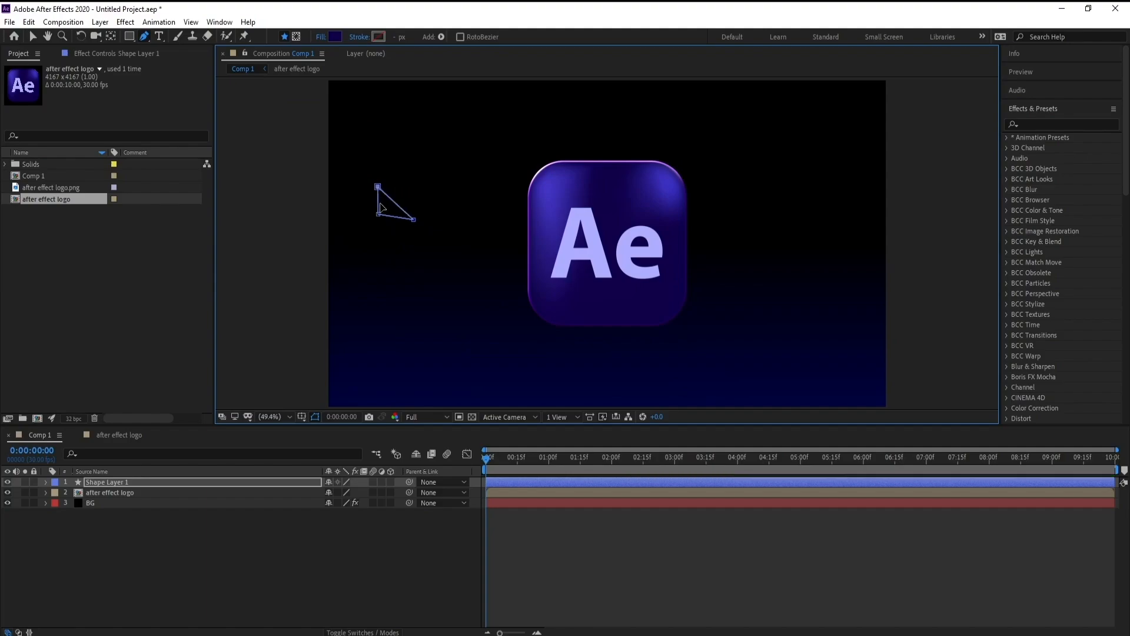
Step: Turn off keyframing for Mask 1's Mask Path on the after effect logo layer and copy the path
click(98, 494)
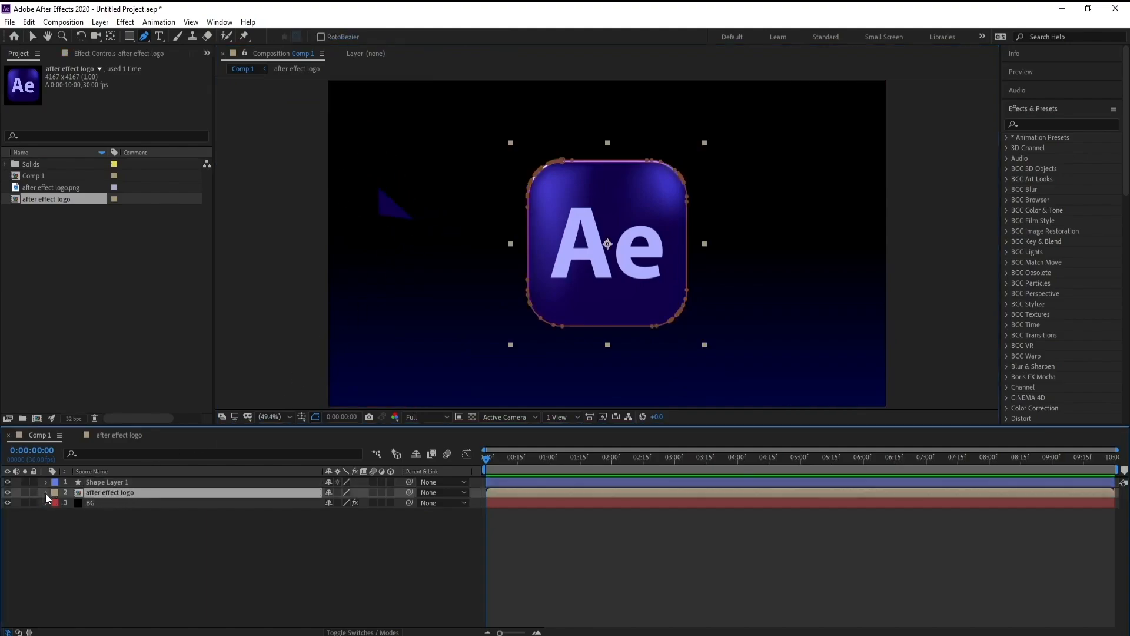
click(46, 493)
click(56, 503)
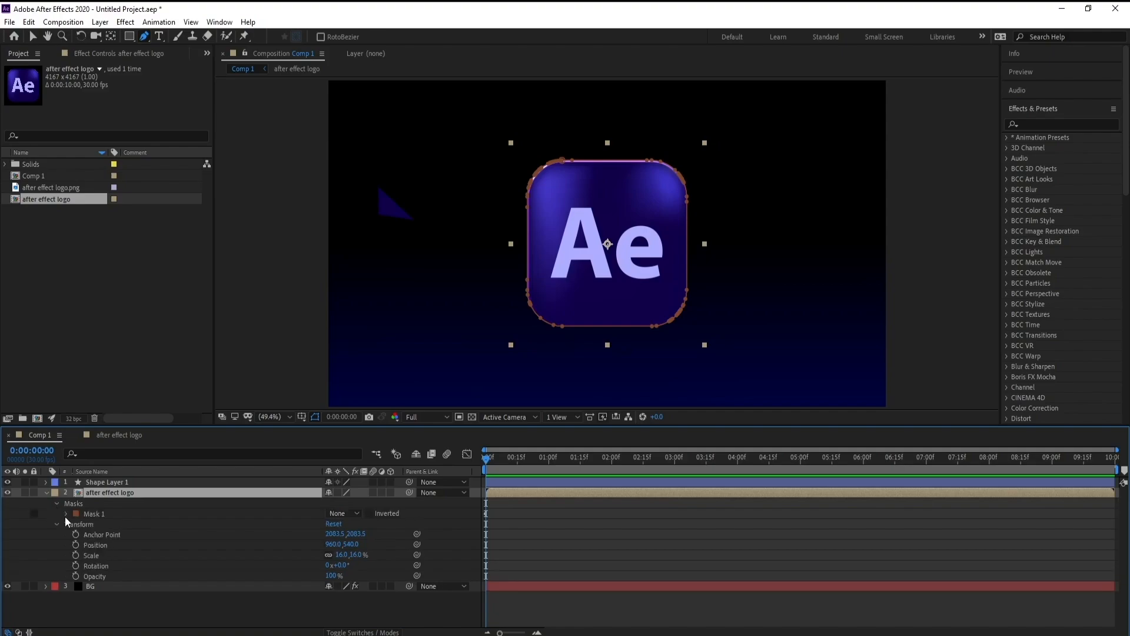
click(65, 514)
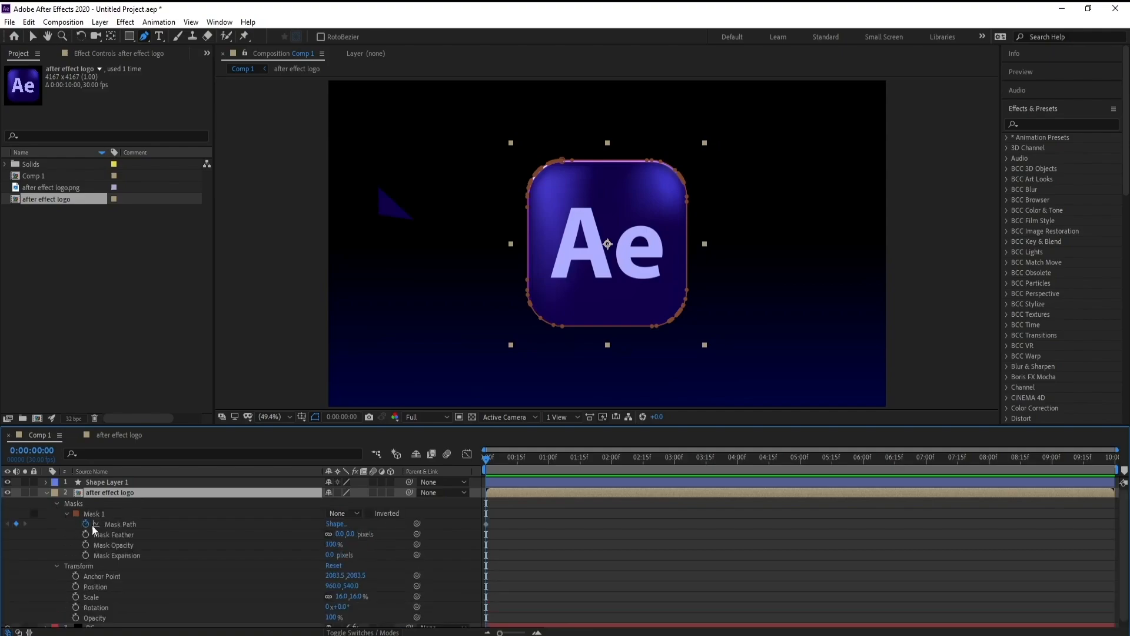
click(86, 525)
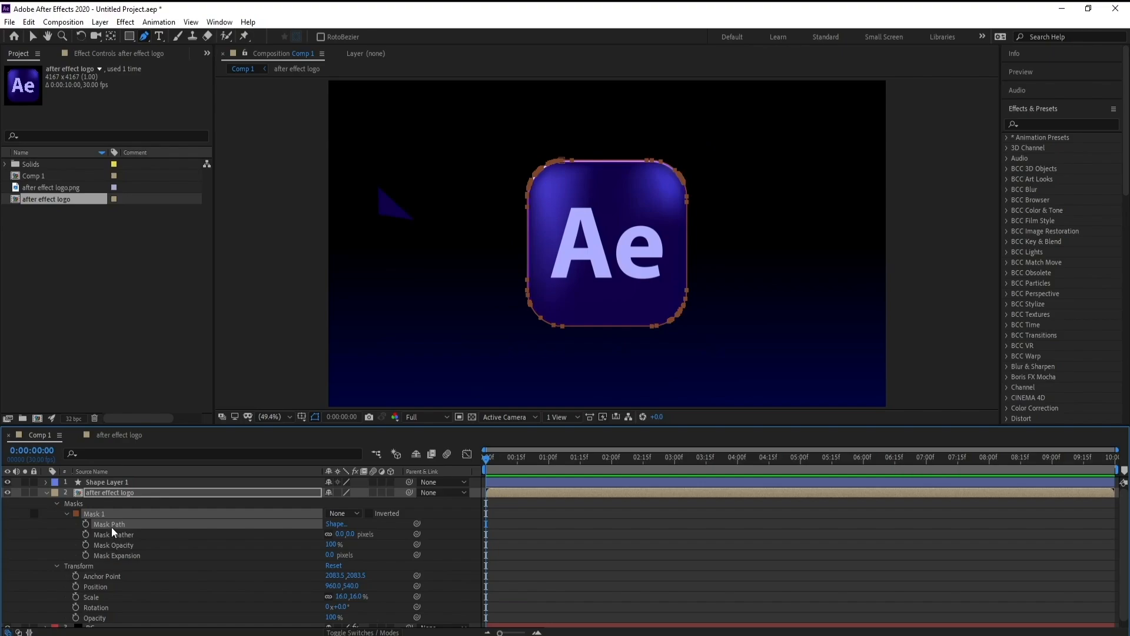
Step: Paste the copied mask path into the Path property of Path 1 on Shape Layer 1
click(112, 484)
click(46, 483)
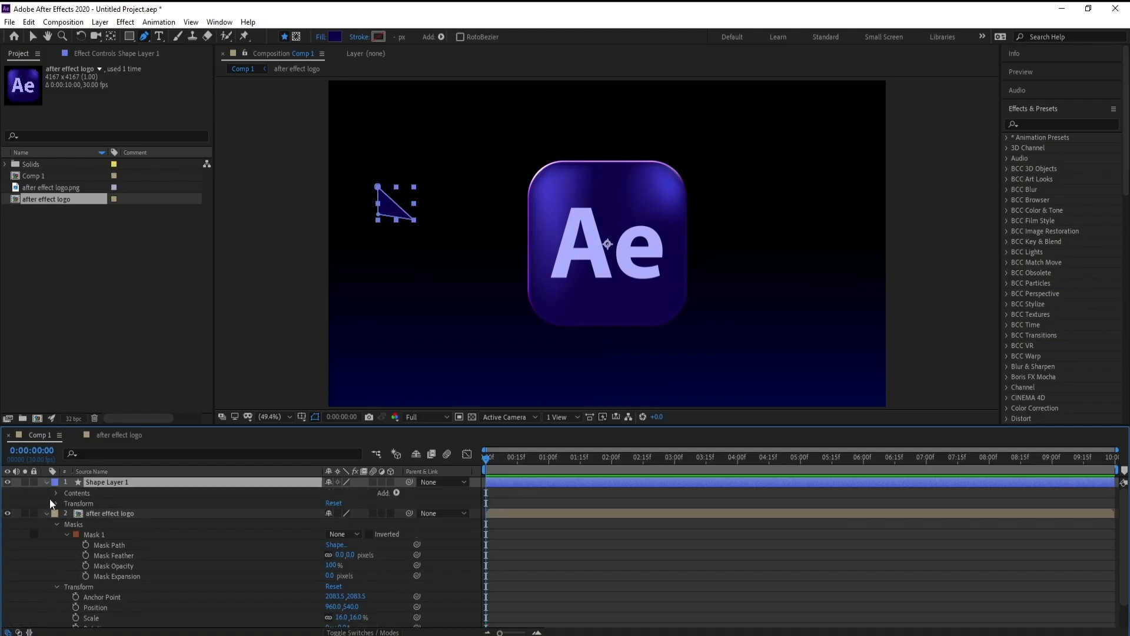
click(56, 493)
click(66, 503)
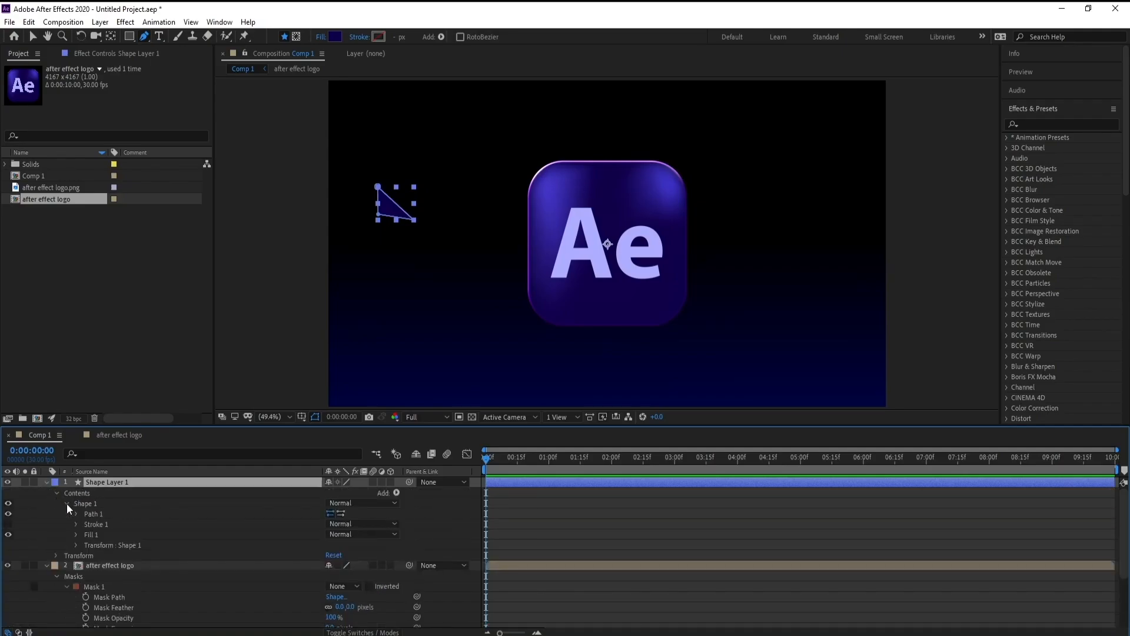
click(75, 513)
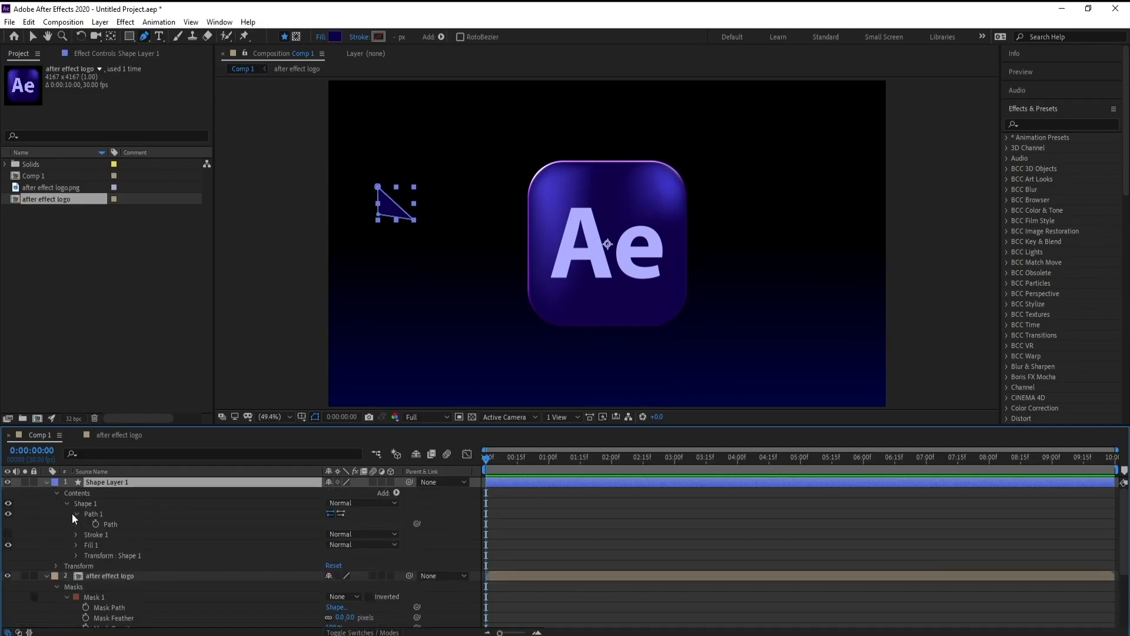
click(113, 524)
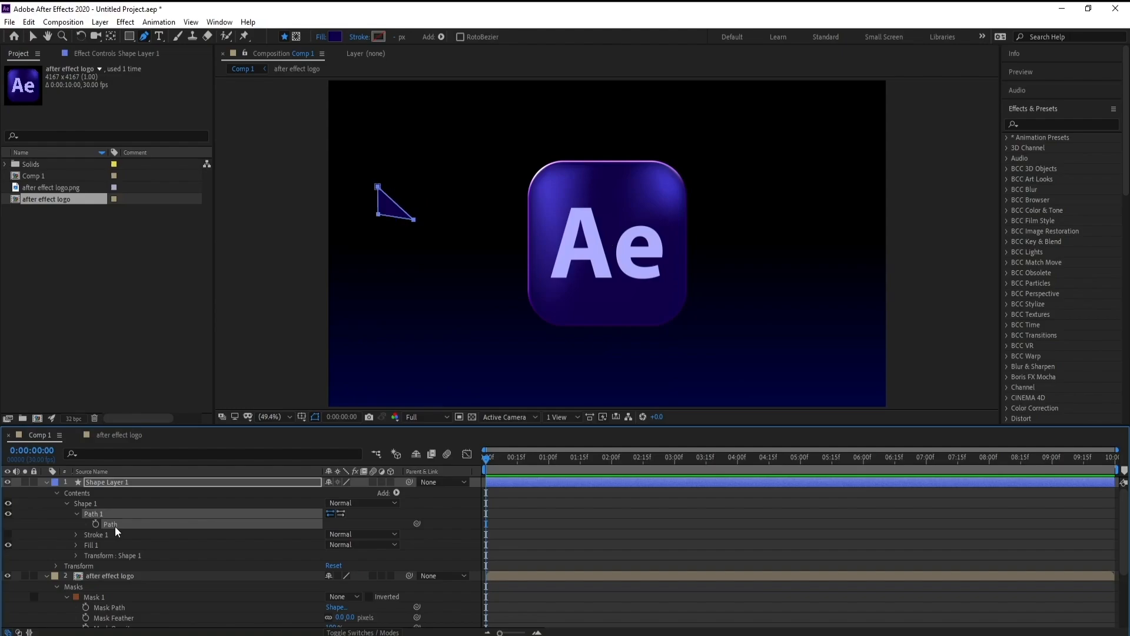
key(ctrl+v)
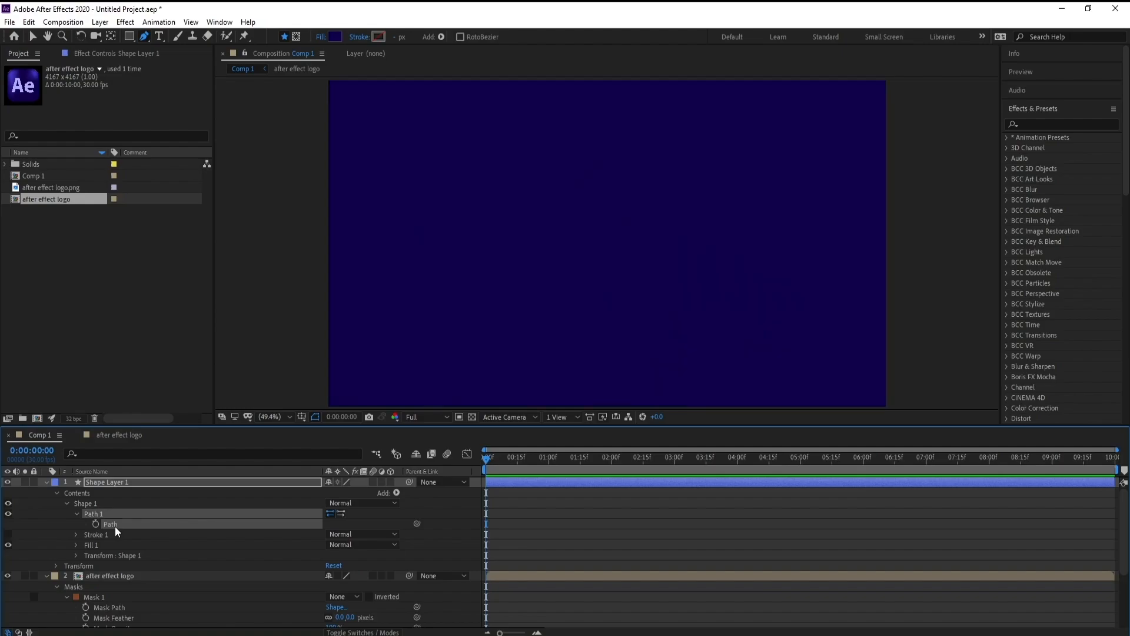
scroll(639, 350, up, 3)
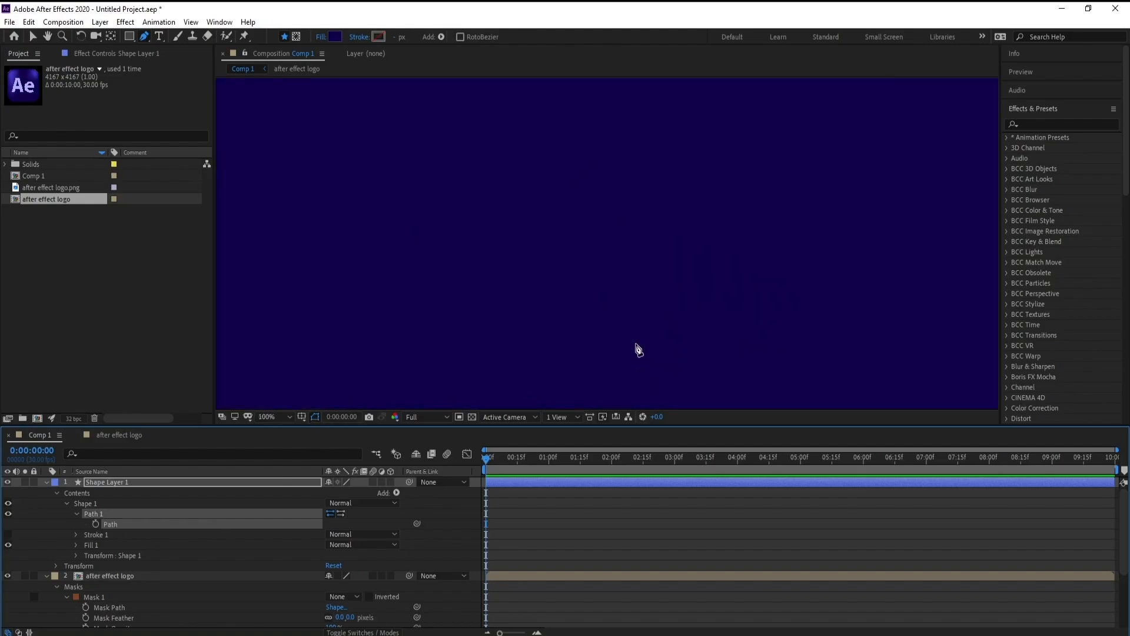
scroll(636, 347, down, 6)
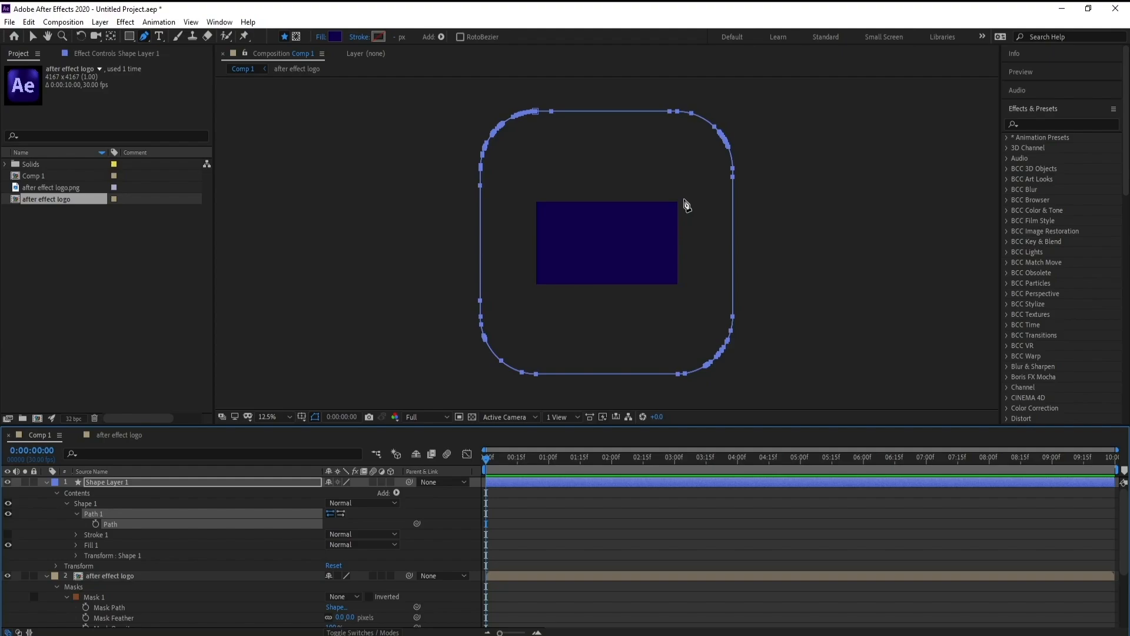
Step: Collapse both layers' properties and parent Shape Layer 1 to the after effect logo layer
click(46, 482)
click(46, 493)
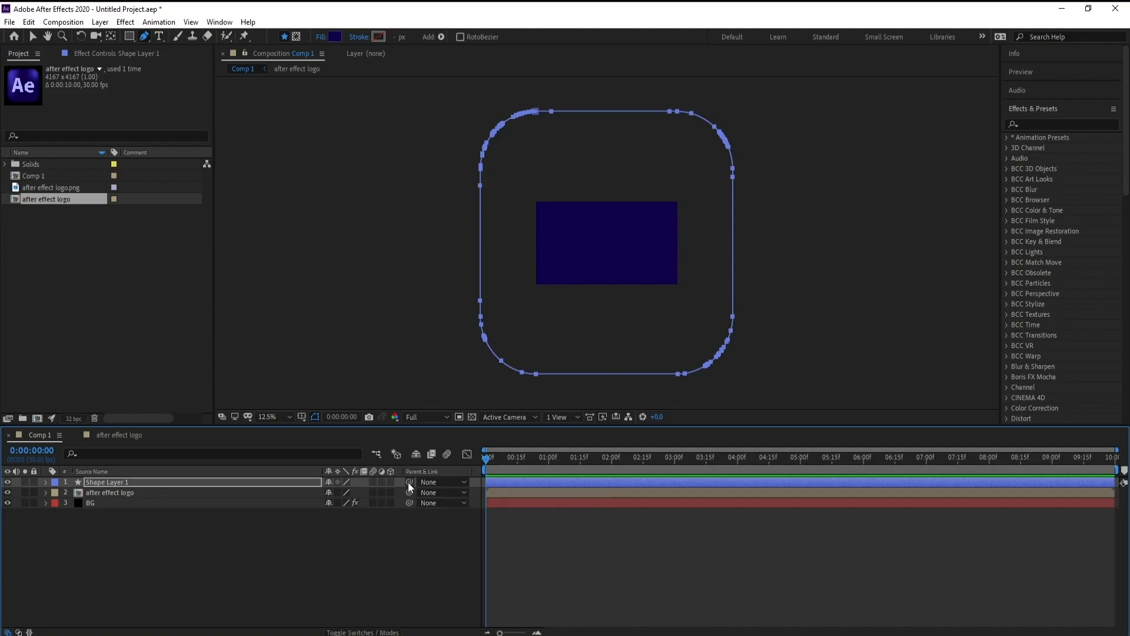
drag(409, 482, 118, 494)
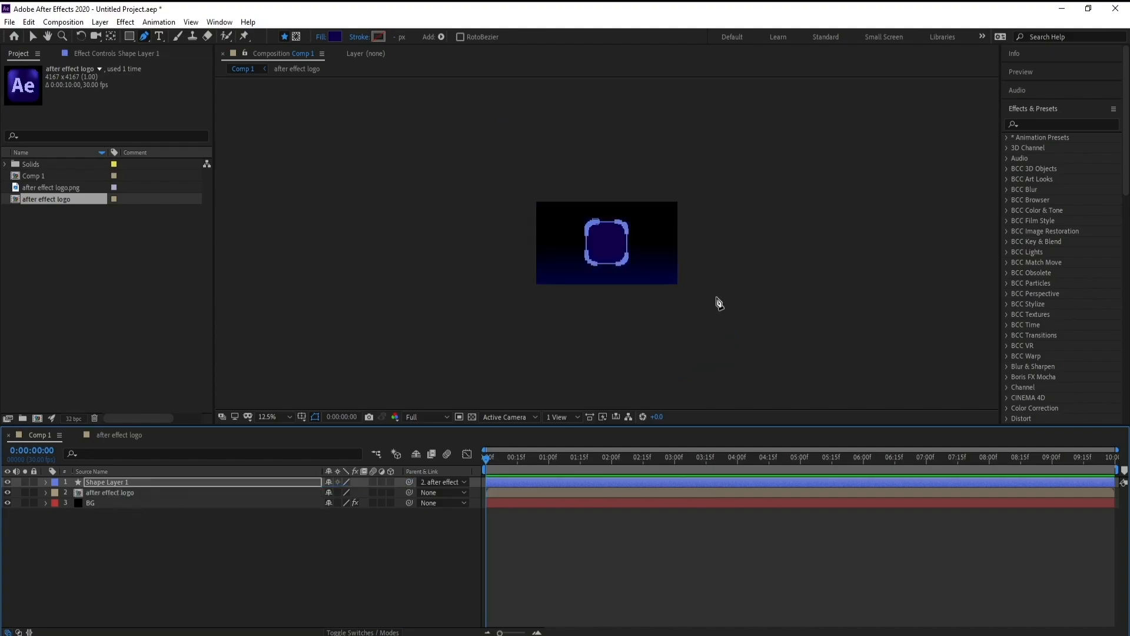
key(period)
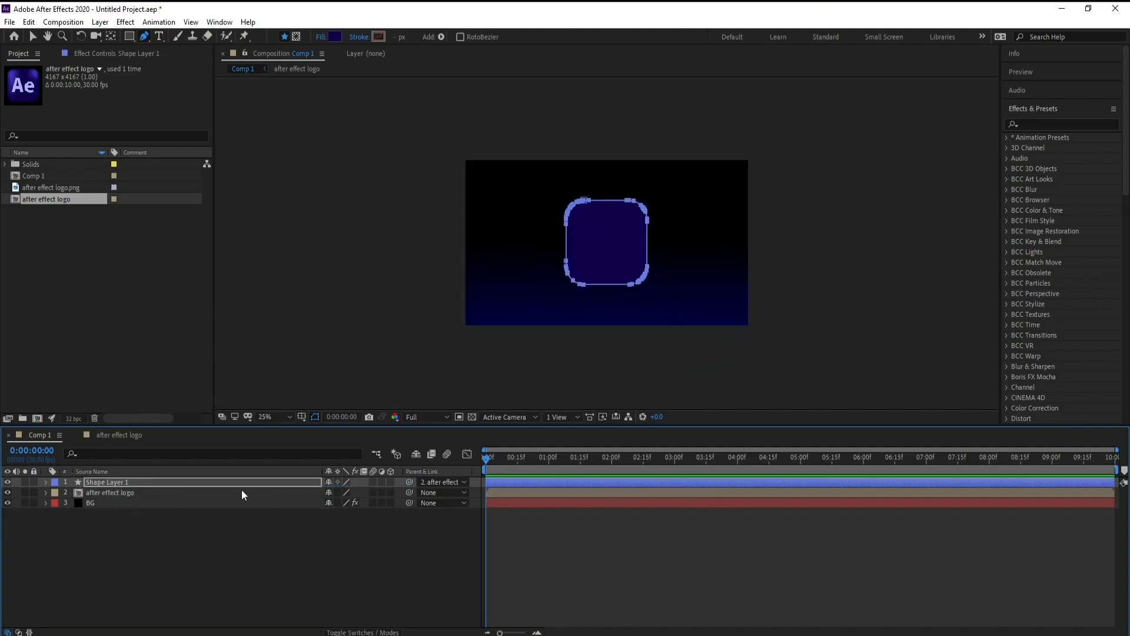
Step: Move Shape Layer 1 below the after effect logo layer in the stacking order
click(102, 484)
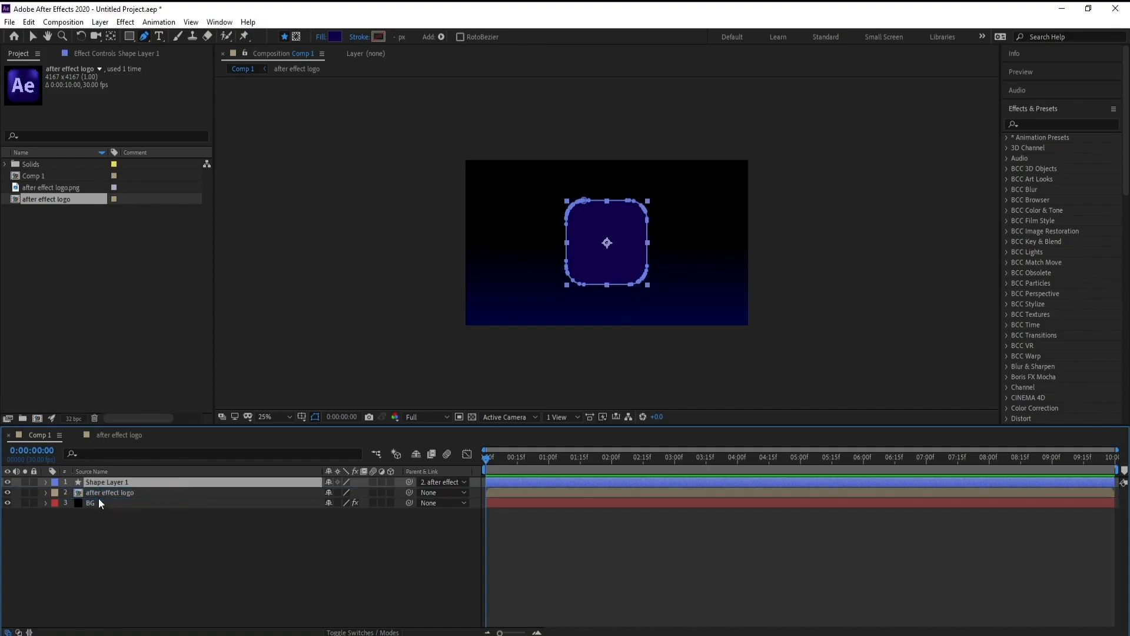
drag(98, 498, 98, 495)
key(period)
key(period)
key(period)
key(period)
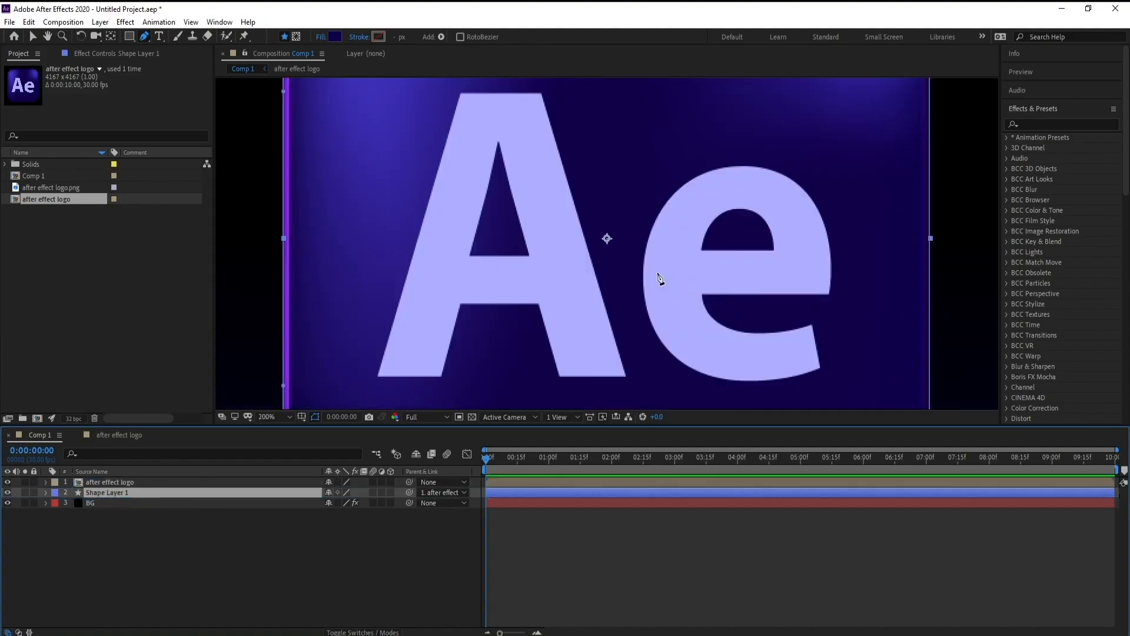
key(comma)
click(131, 482)
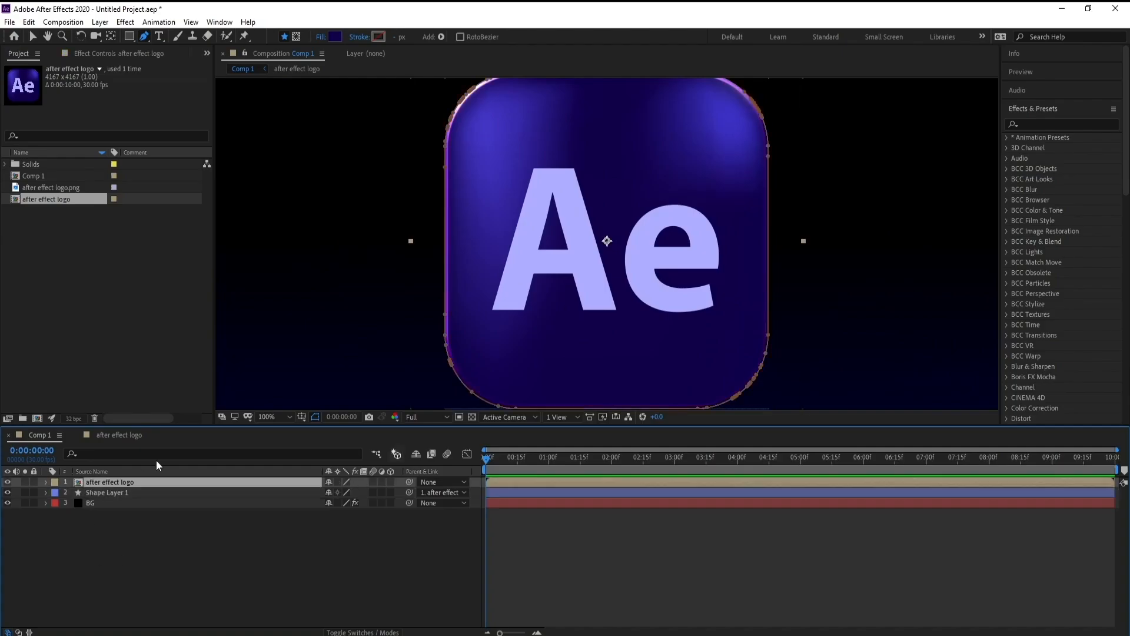
click(263, 418)
click(268, 189)
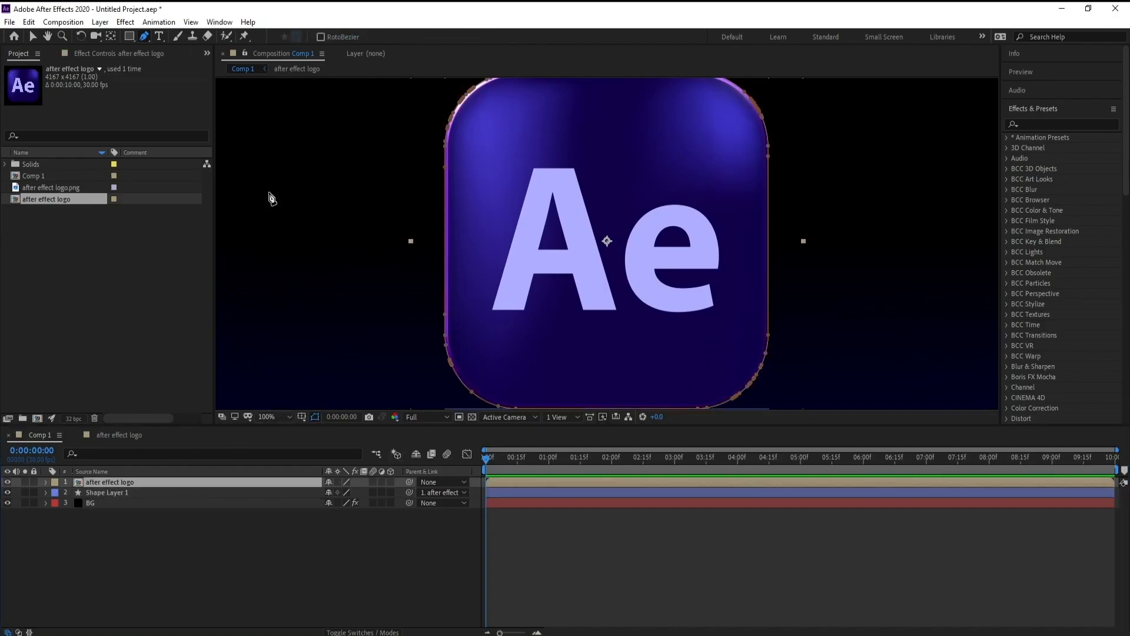
click(27, 21)
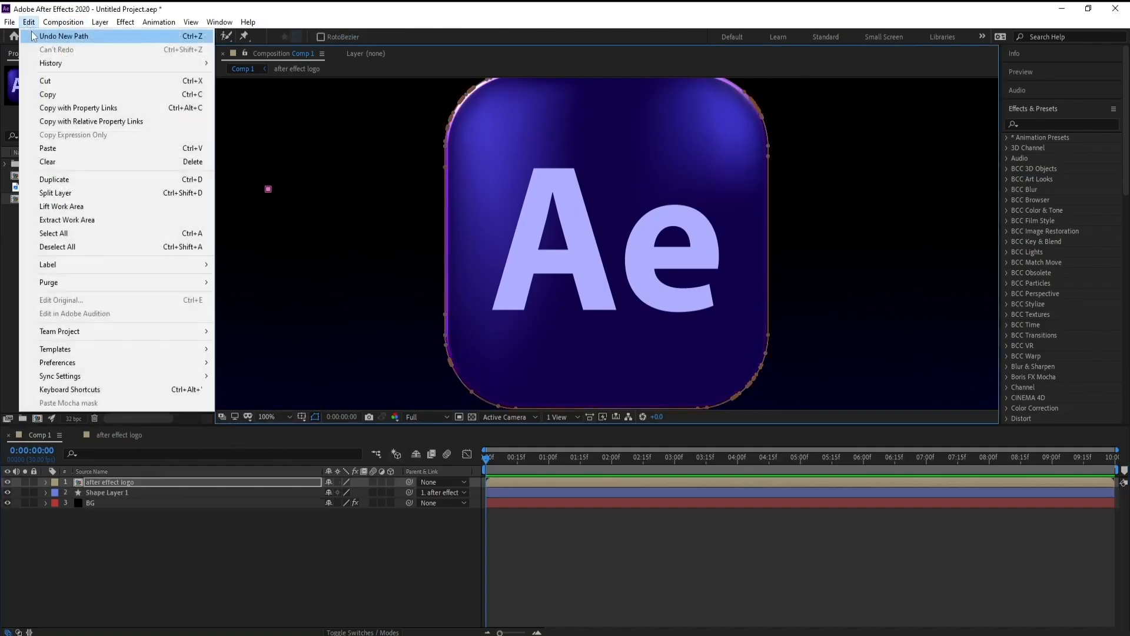
click(31, 33)
Step: Fit the composition in view and make the after effect logo layer and Shape Layer 1 3D layers
click(284, 421)
click(277, 200)
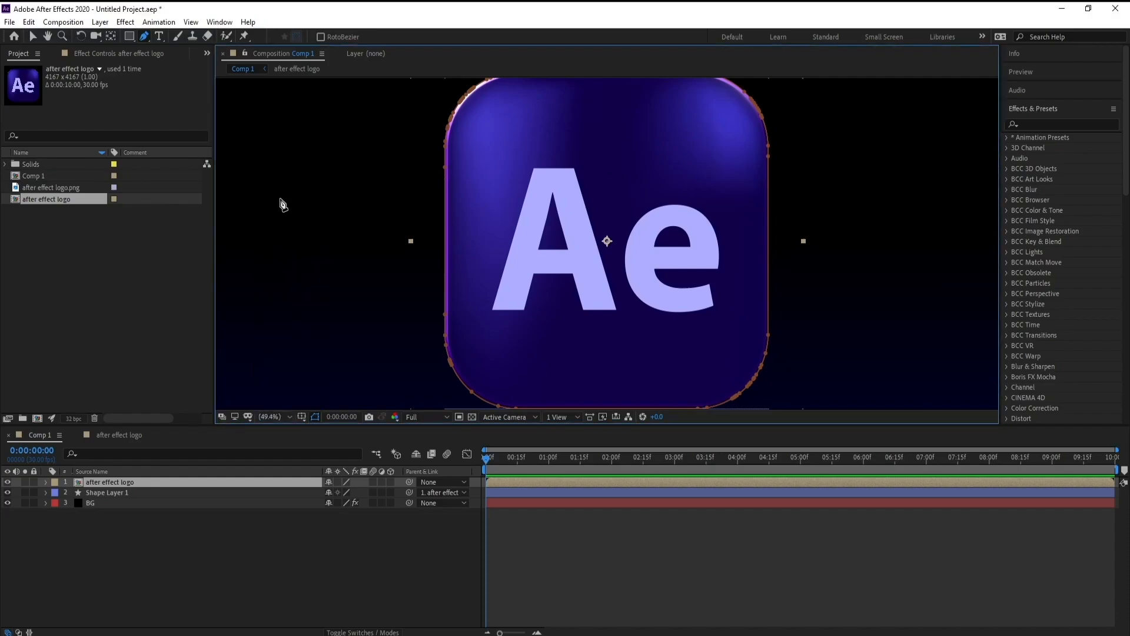
click(94, 485)
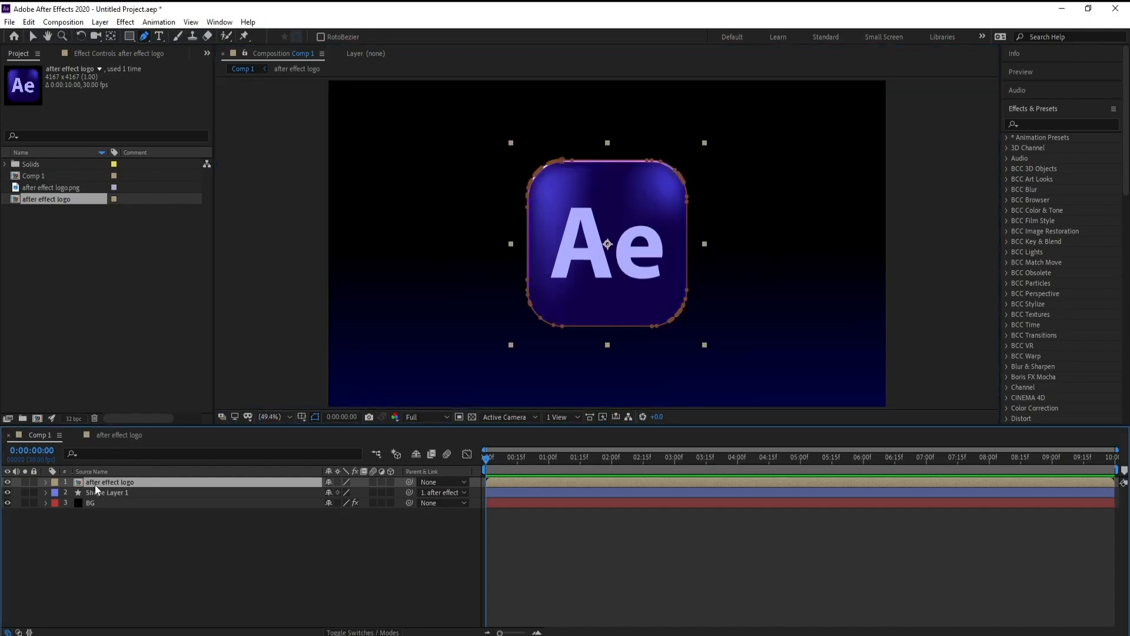
key(r)
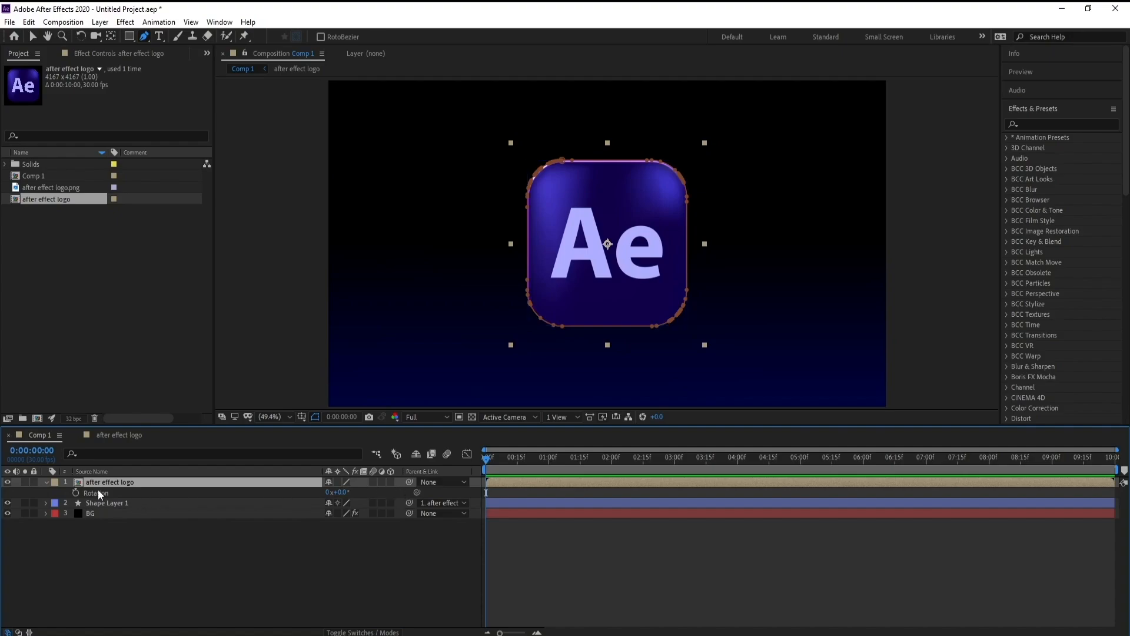
click(391, 482)
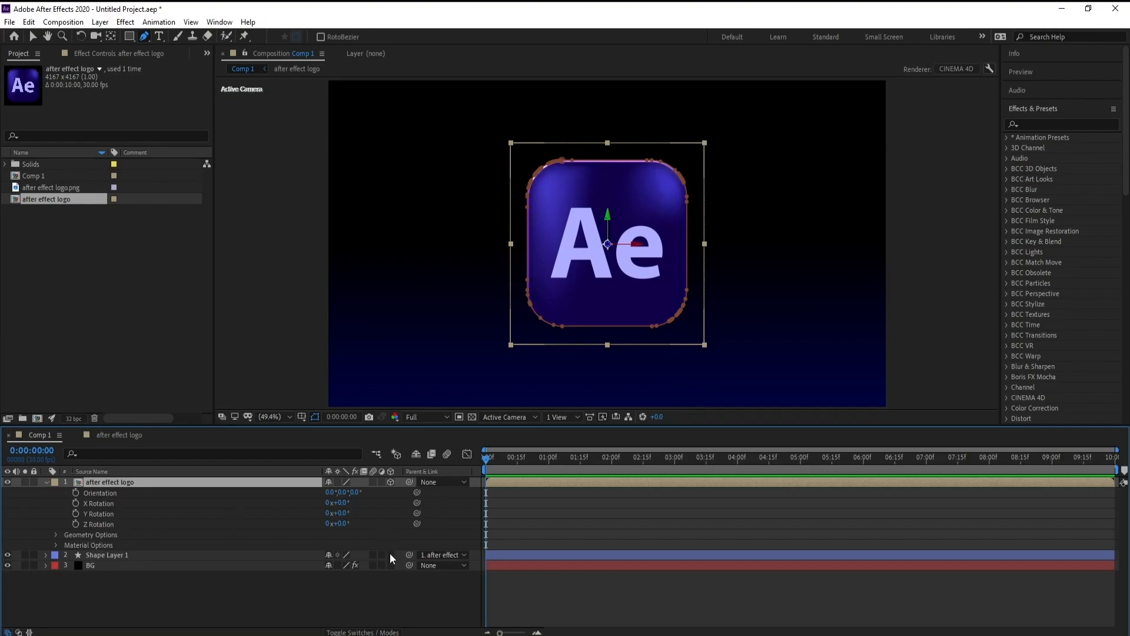
click(390, 555)
Step: Rotate the after effect logo layer to 36° around Y and shift Shape Layer 1 slightly along its Z axis to sit just behind the logo
drag(341, 513, 363, 517)
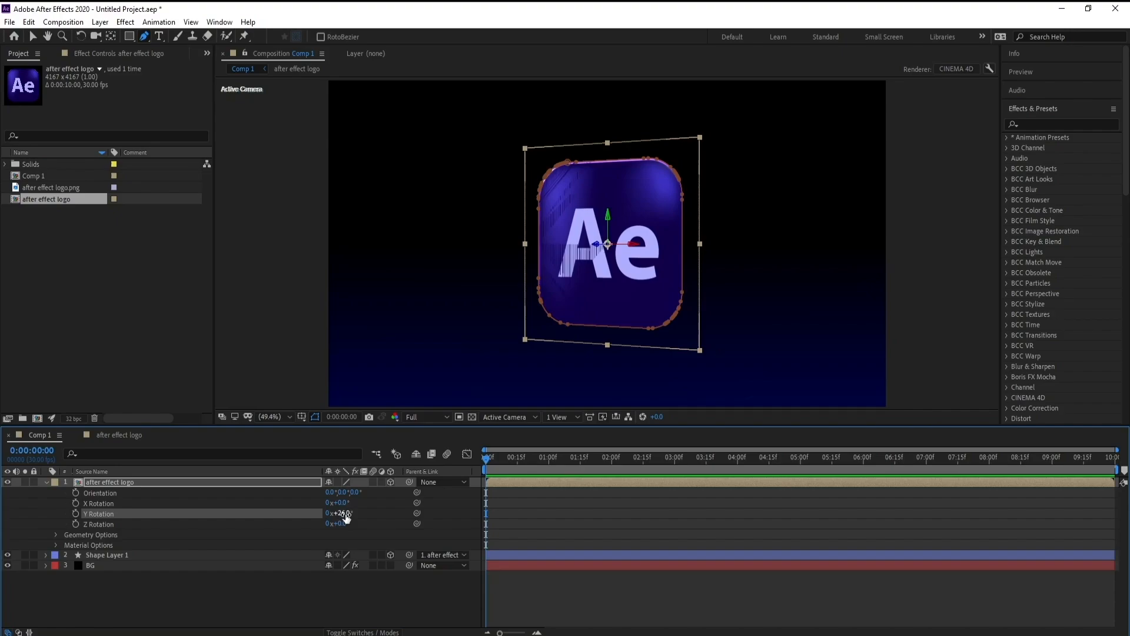
drag(339, 514, 346, 514)
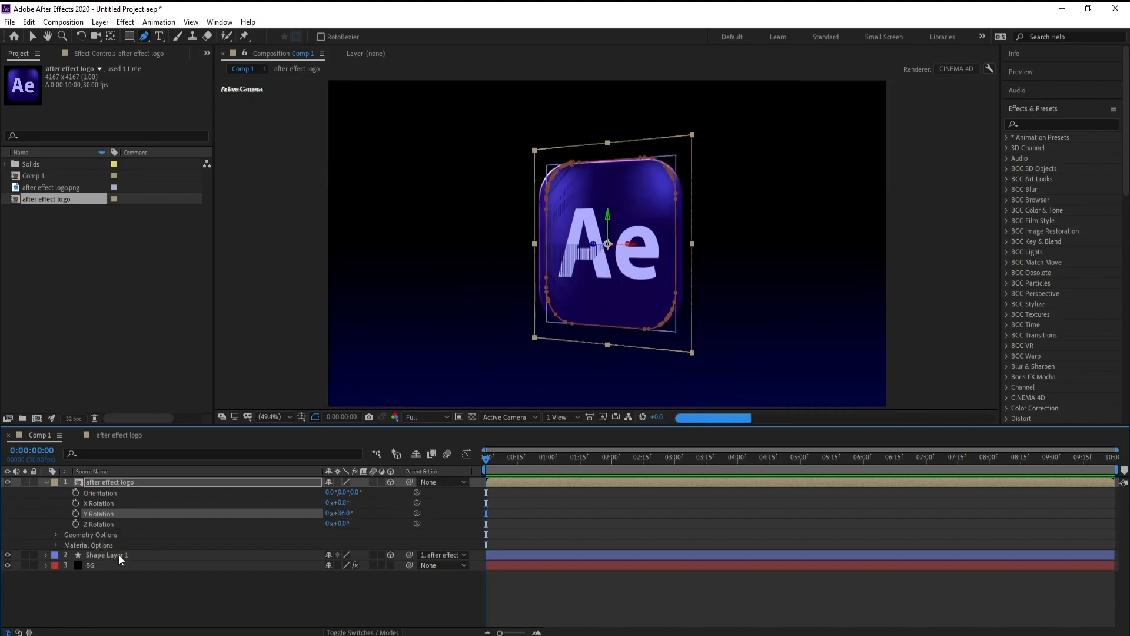
click(103, 556)
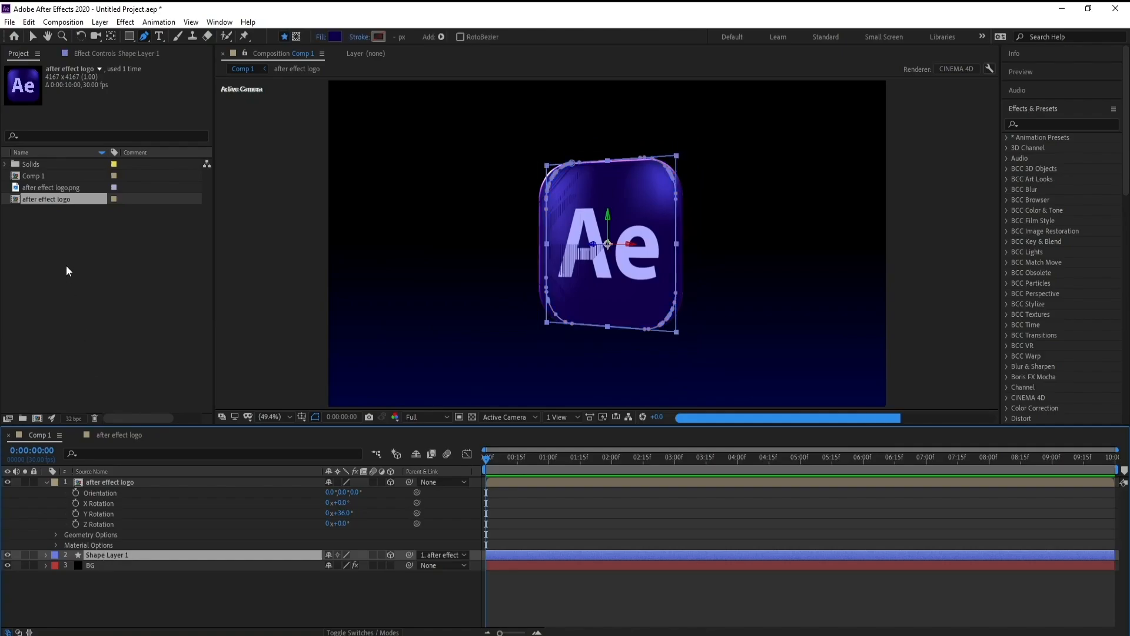
click(33, 36)
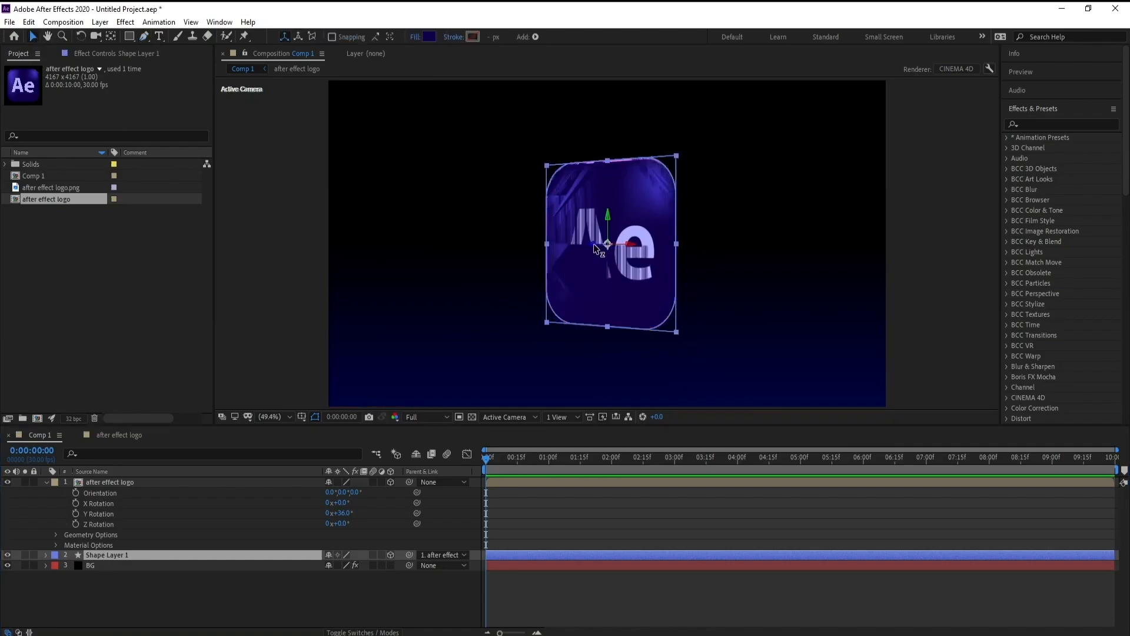
drag(594, 245, 604, 246)
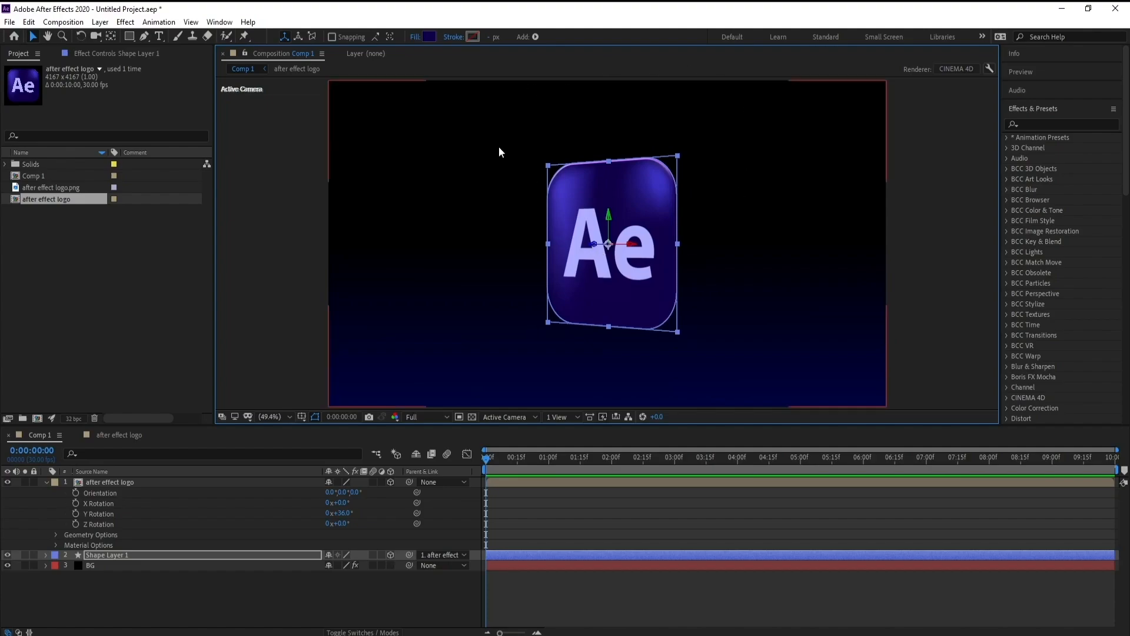
click(46, 482)
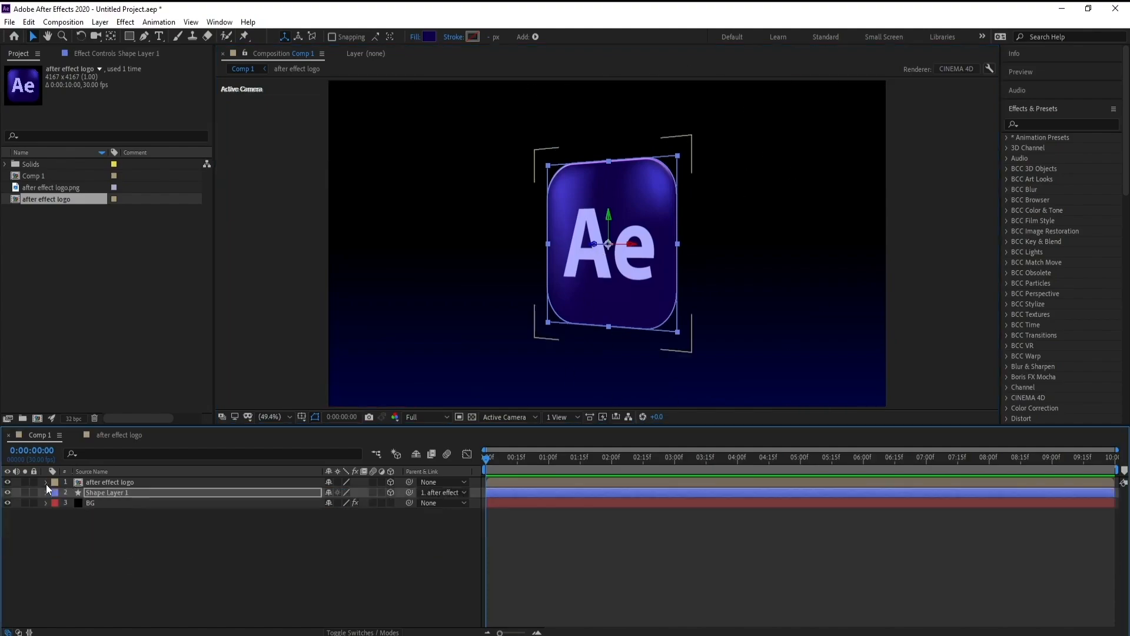
Step: Set Shape Layer 1's Extrusion Depth to 600 in its geometry options and collapse the layer's properties
click(113, 492)
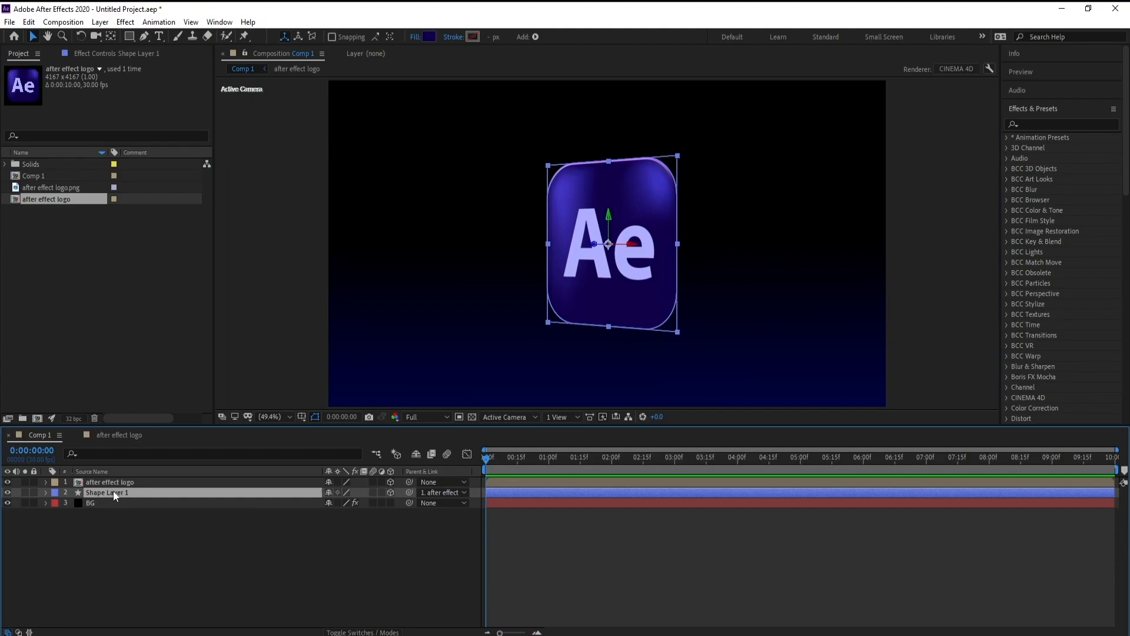
click(46, 492)
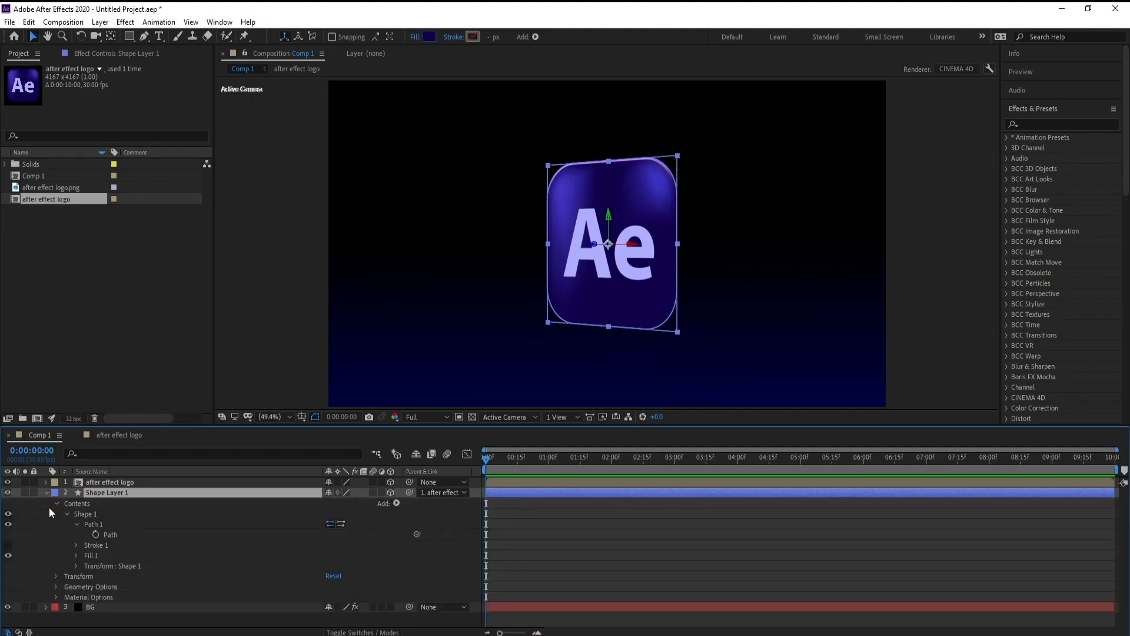
click(63, 512)
click(58, 505)
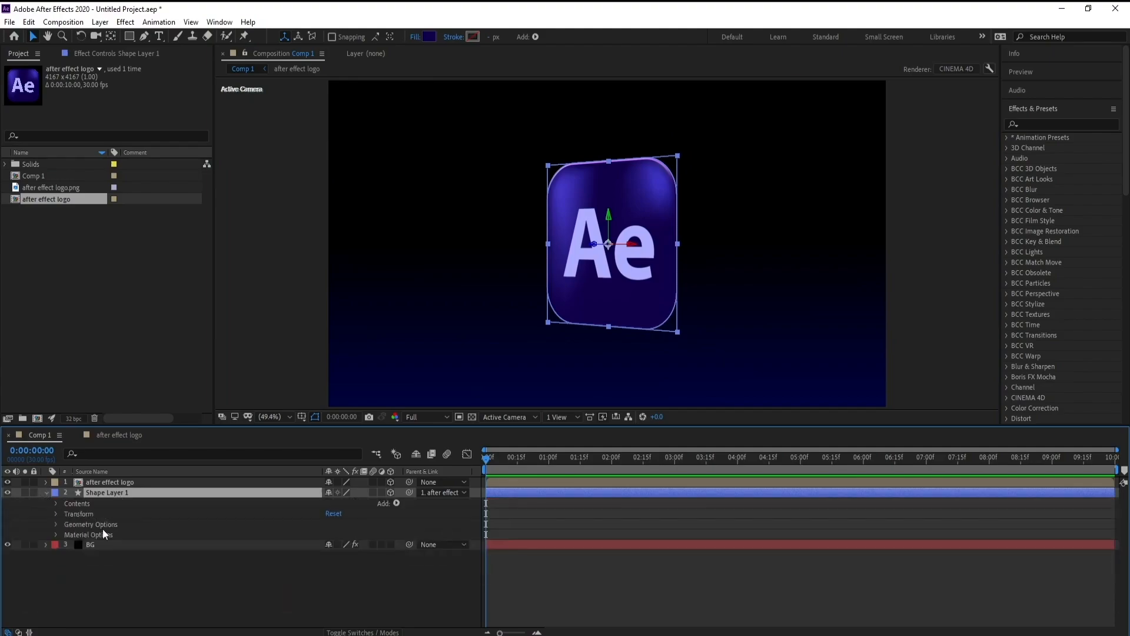
click(56, 525)
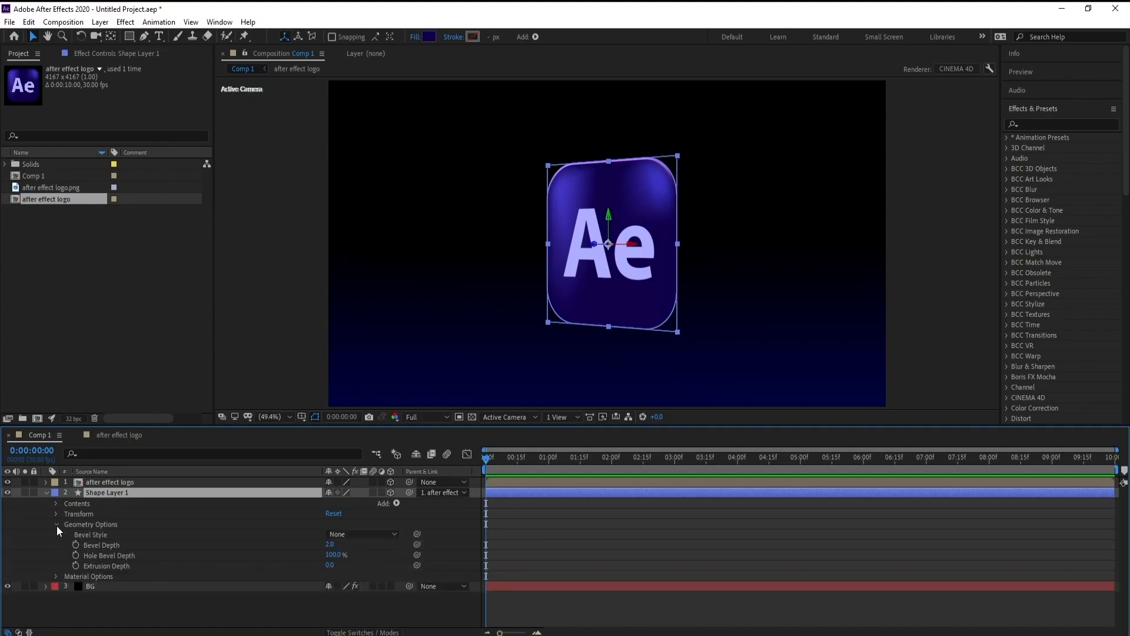
click(330, 566)
text(600)
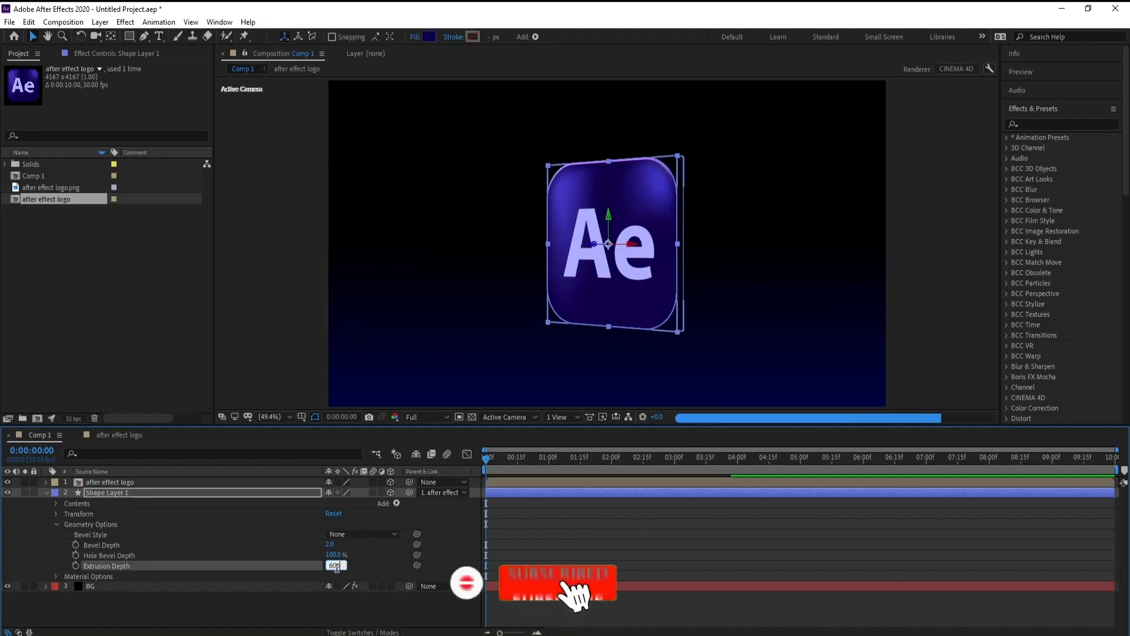
key(Return)
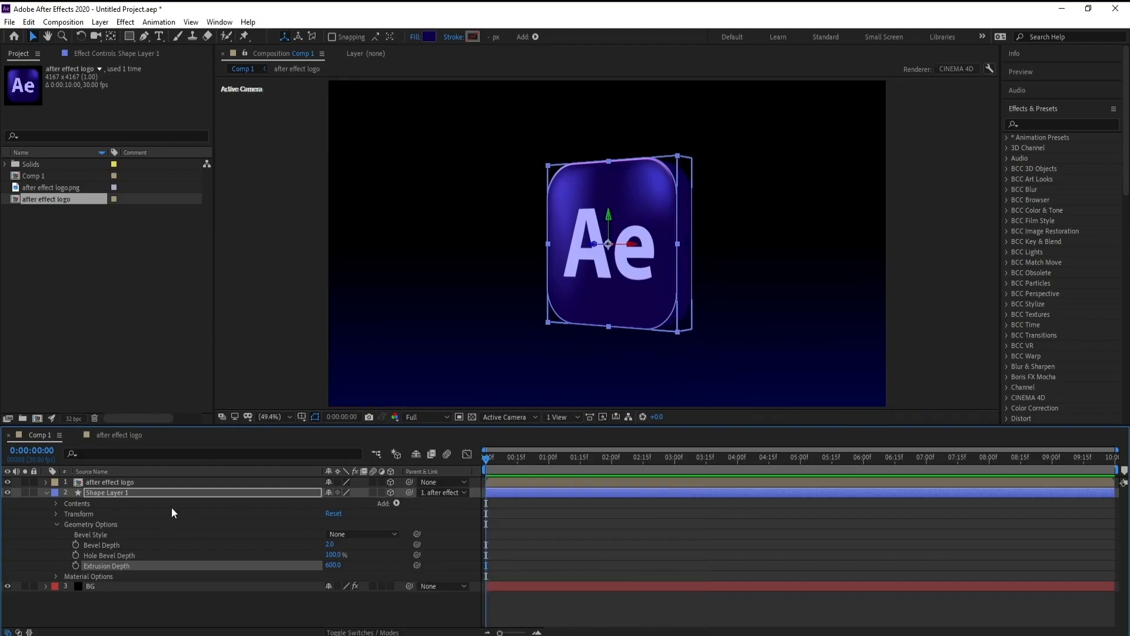
click(46, 493)
Step: Turn the after effect logo layer to a Y Rotation of -32° to inspect the extruded logo from both sides
click(102, 486)
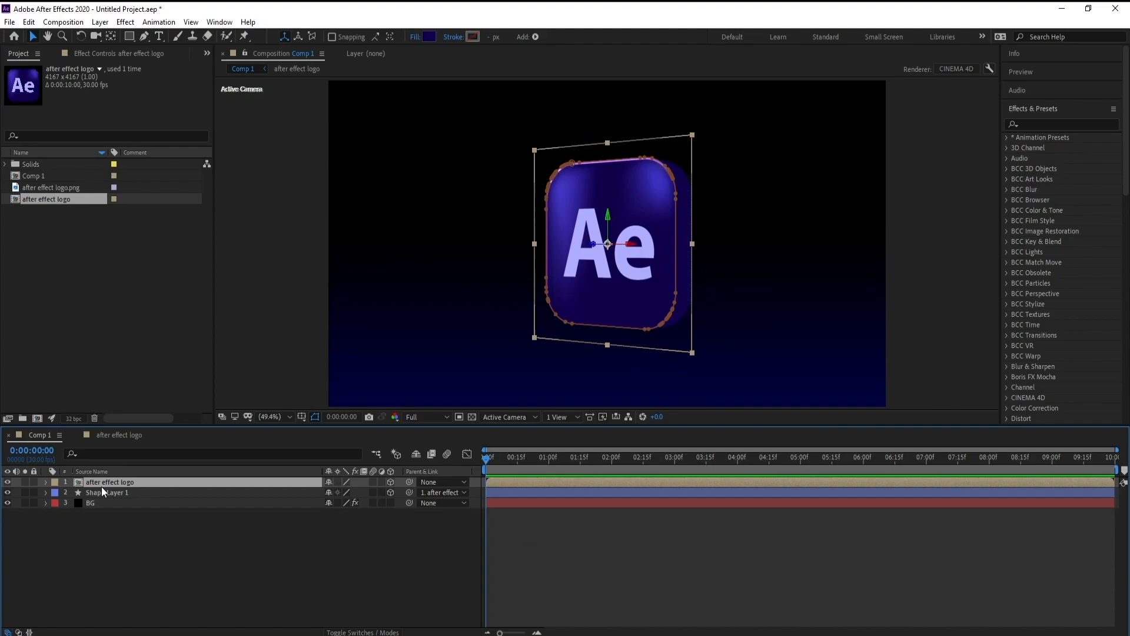
key(r)
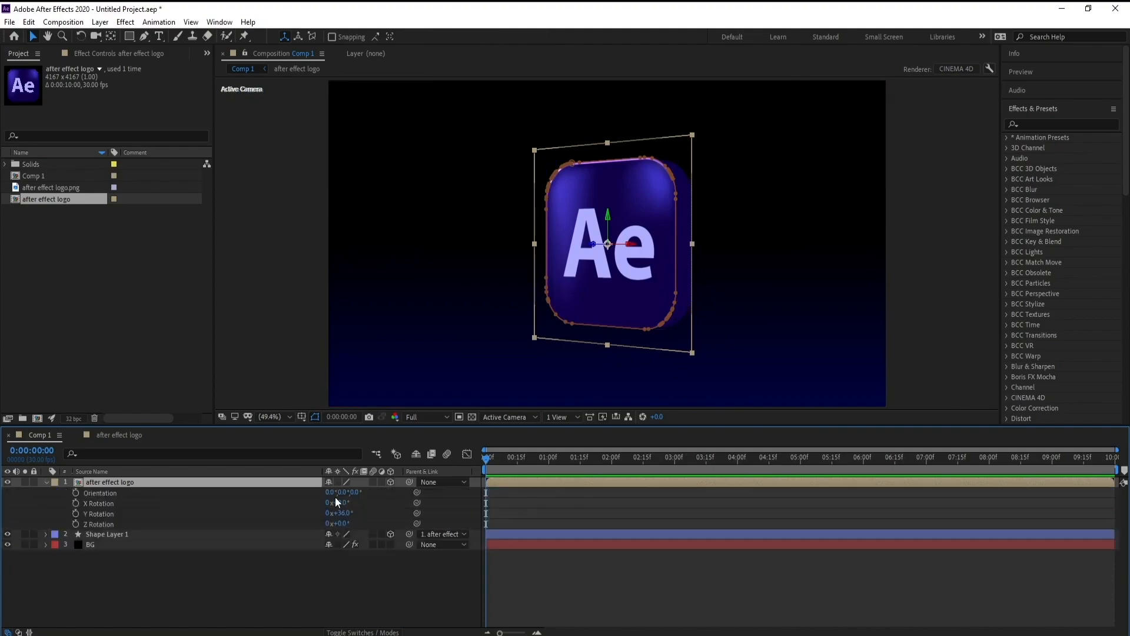
drag(341, 515, 741, 279)
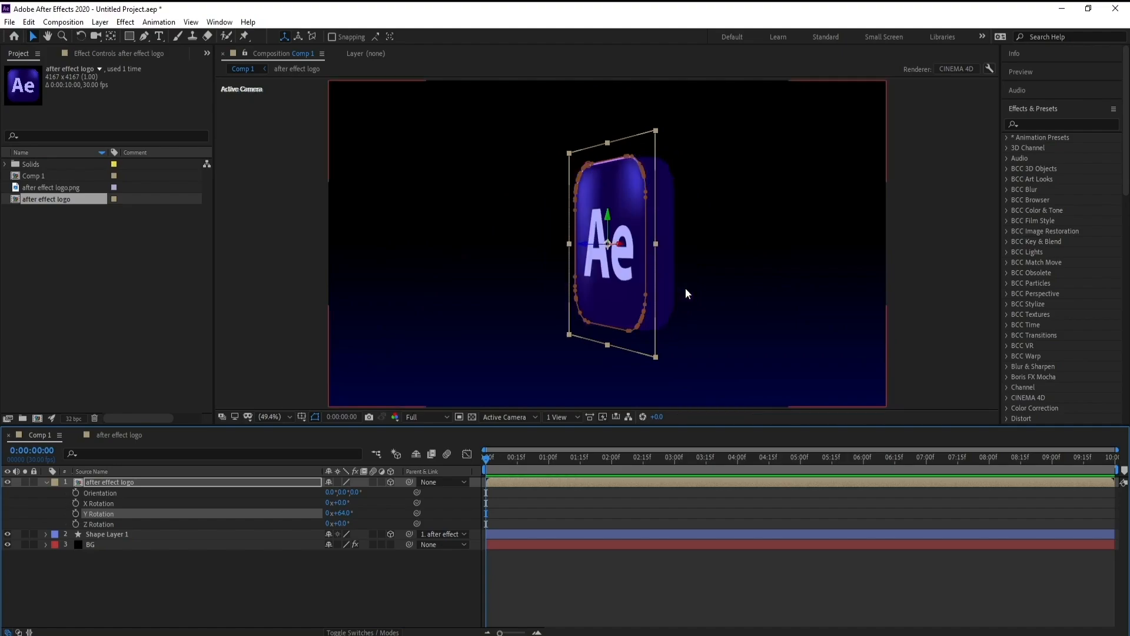
mouse_move(347, 513)
mouse_down()
mouse_move(304, 518)
mouse_move(352, 518)
mouse_up()
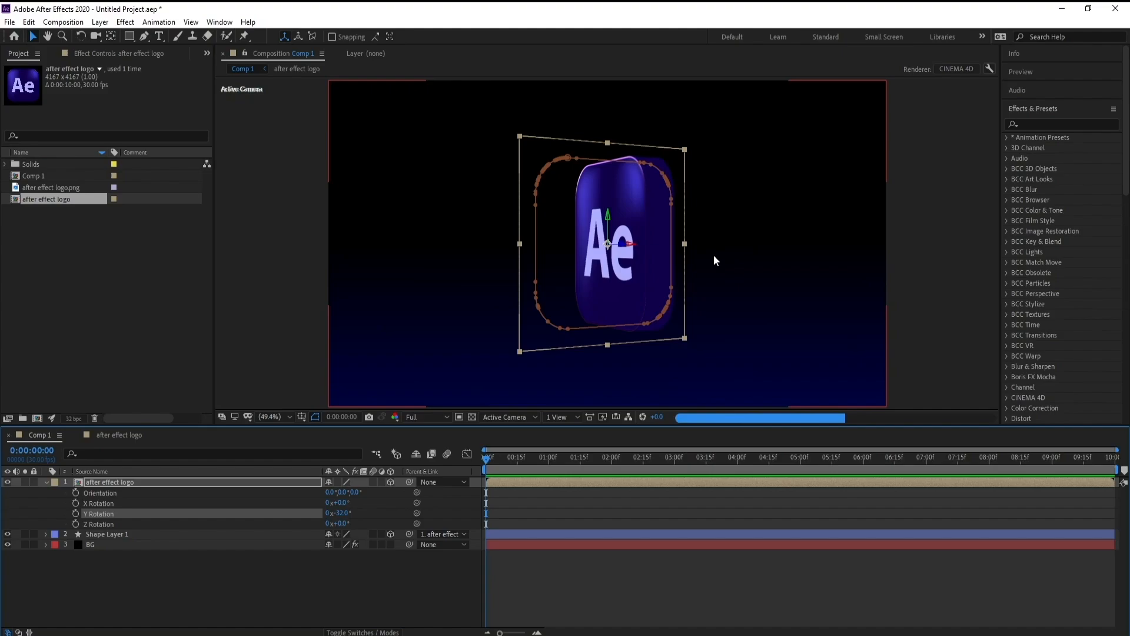
Step: Lower the composition's preview resolution to Third and collapse the after effect logo layer's properties
click(418, 418)
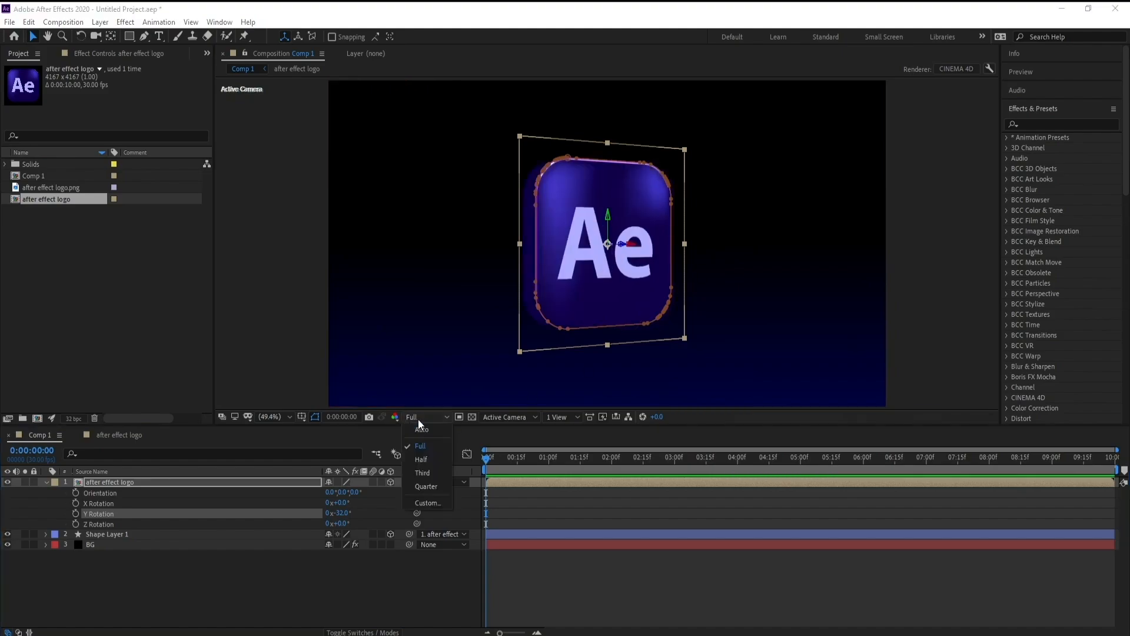
click(431, 472)
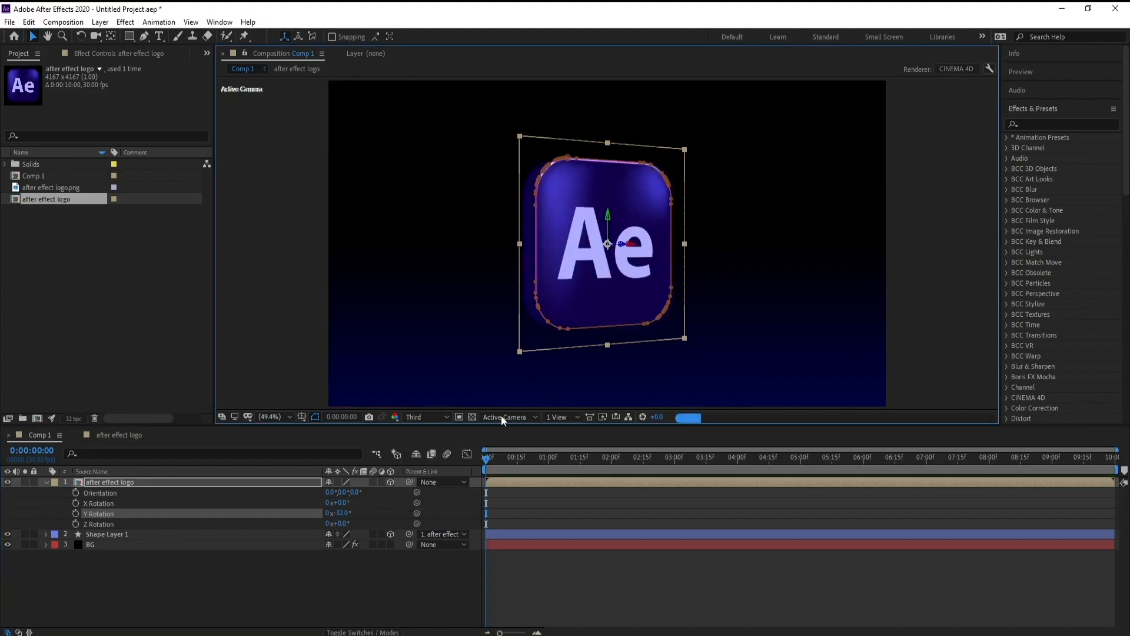
click(45, 482)
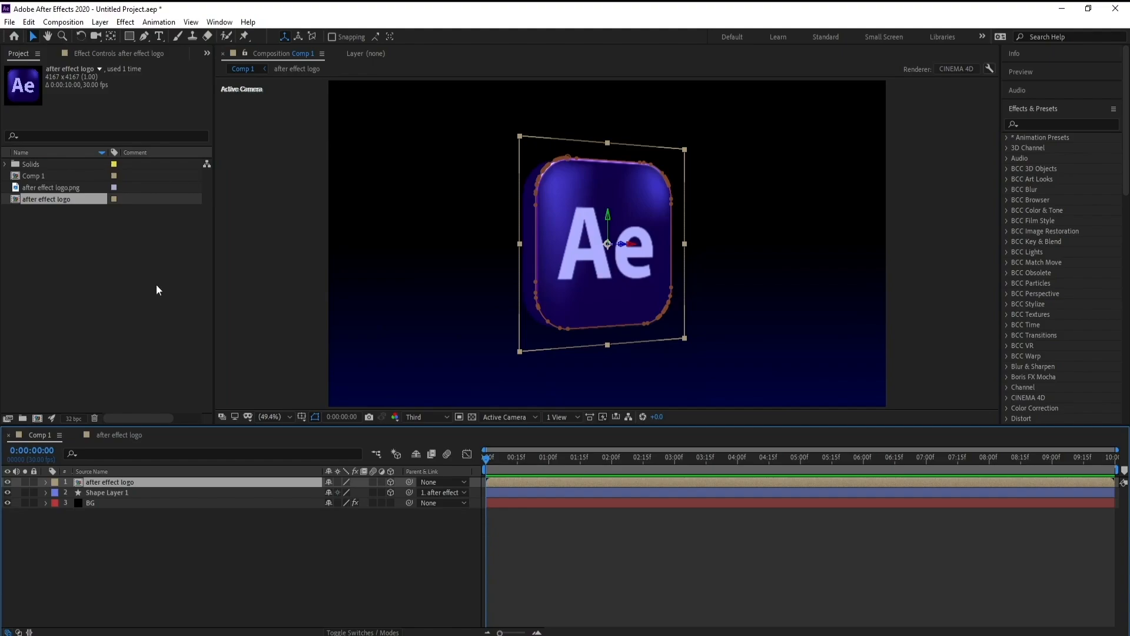
Step: Add a white Spot light with 150% intensity, 90° cone angle, 50% cone feather and cast shadows at 100% darkness
click(100, 22)
mouse_move(117, 36)
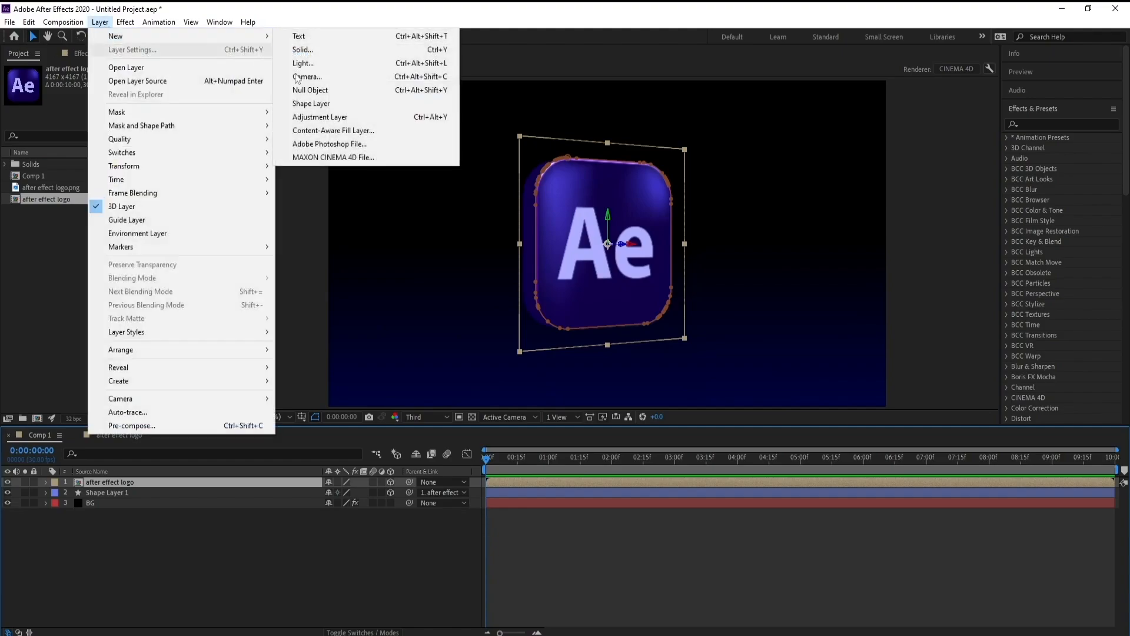
click(348, 65)
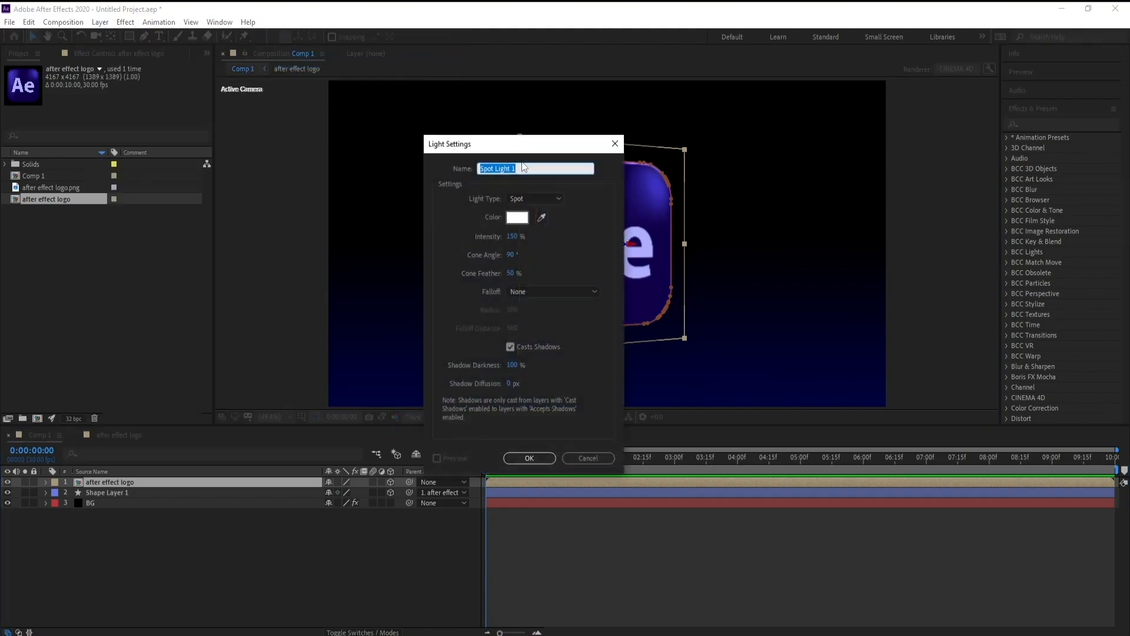
drag(523, 149, 443, 149)
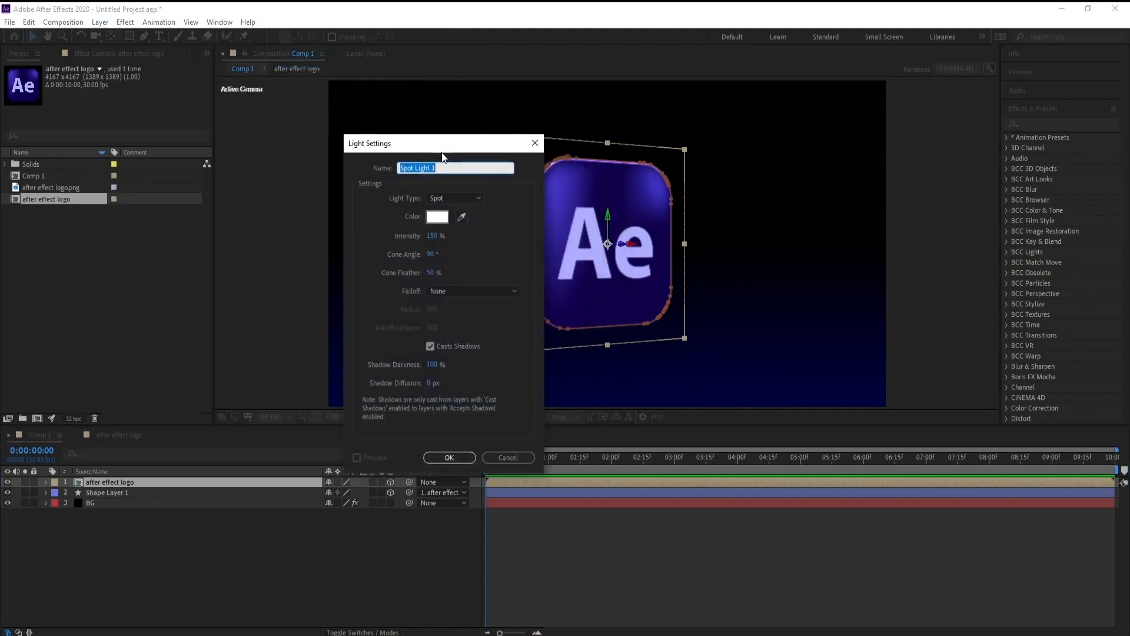
click(459, 200)
click(461, 228)
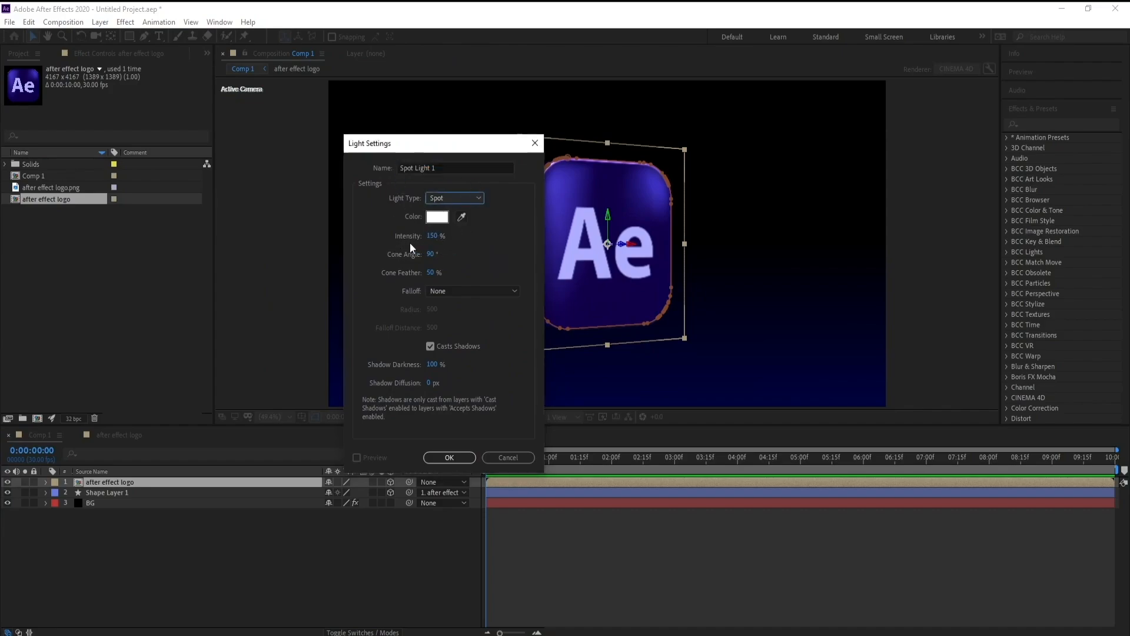
click(450, 458)
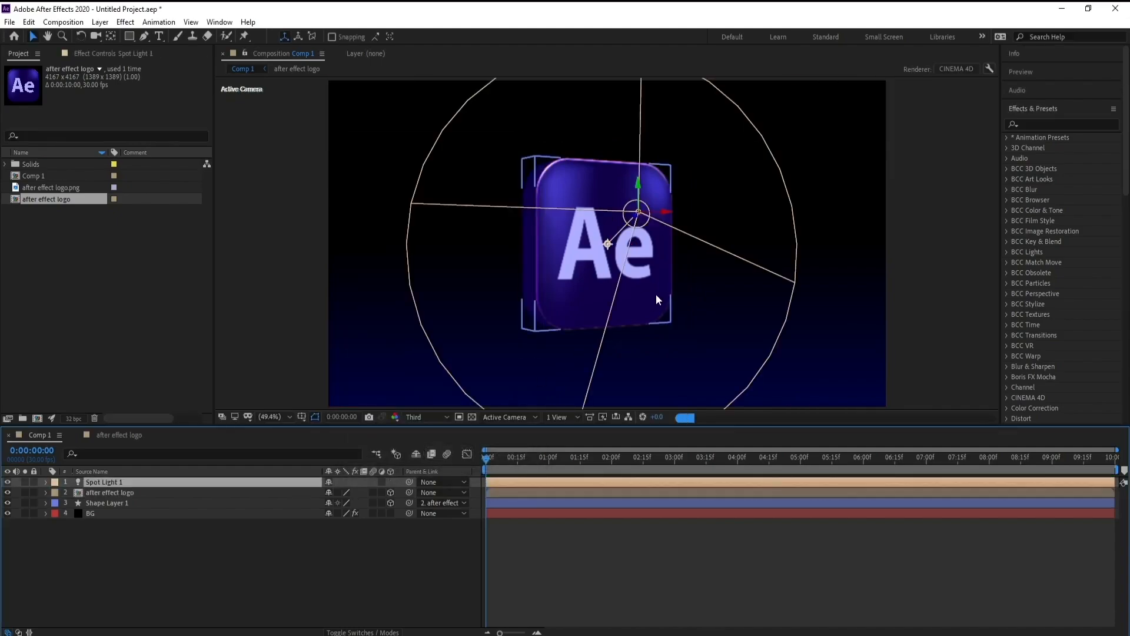
Step: Move Spot Light 1 and its point of interest over to the left of the logo, with the light near the logo's upper-left corner
drag(609, 243, 782, 134)
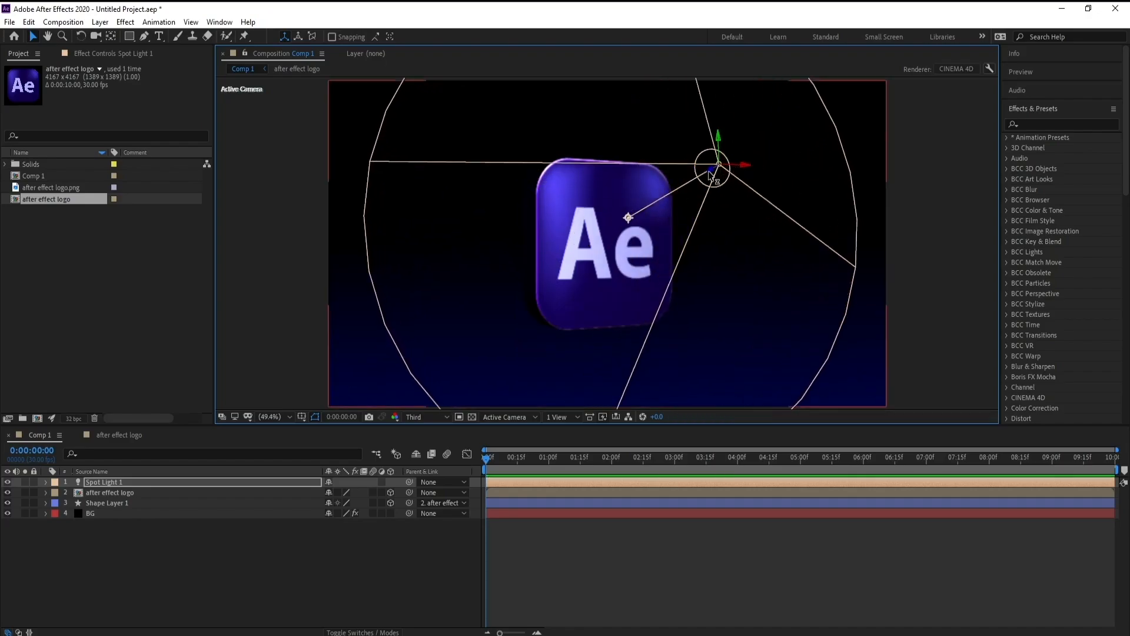
drag(618, 216, 583, 226)
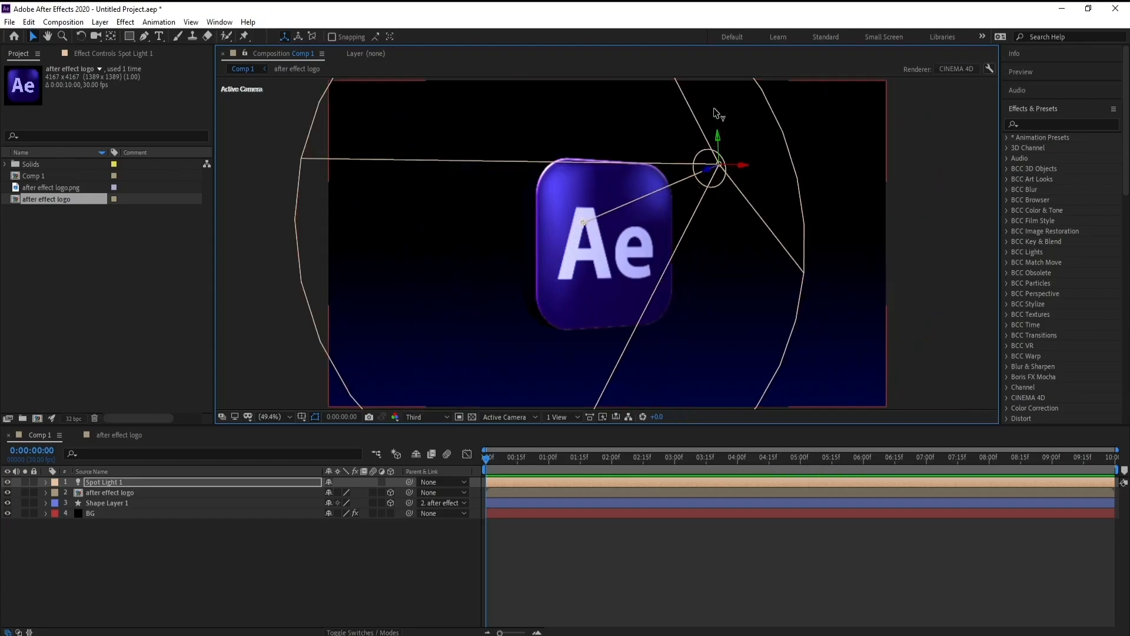
drag(716, 113, 714, 53)
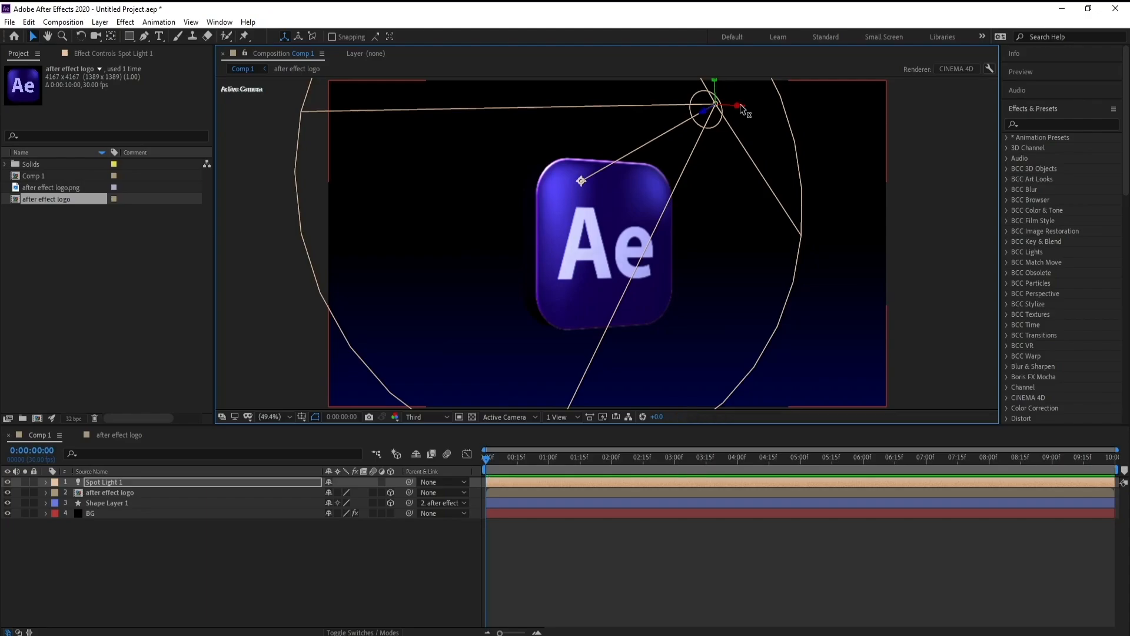
drag(742, 109, 619, 106)
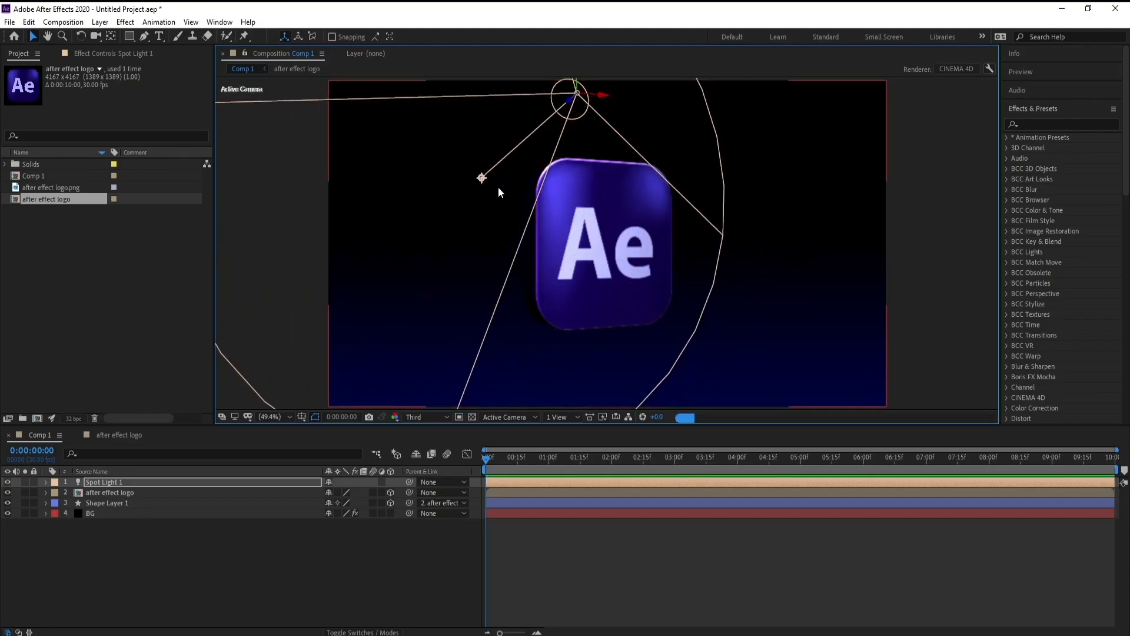
drag(490, 184, 537, 252)
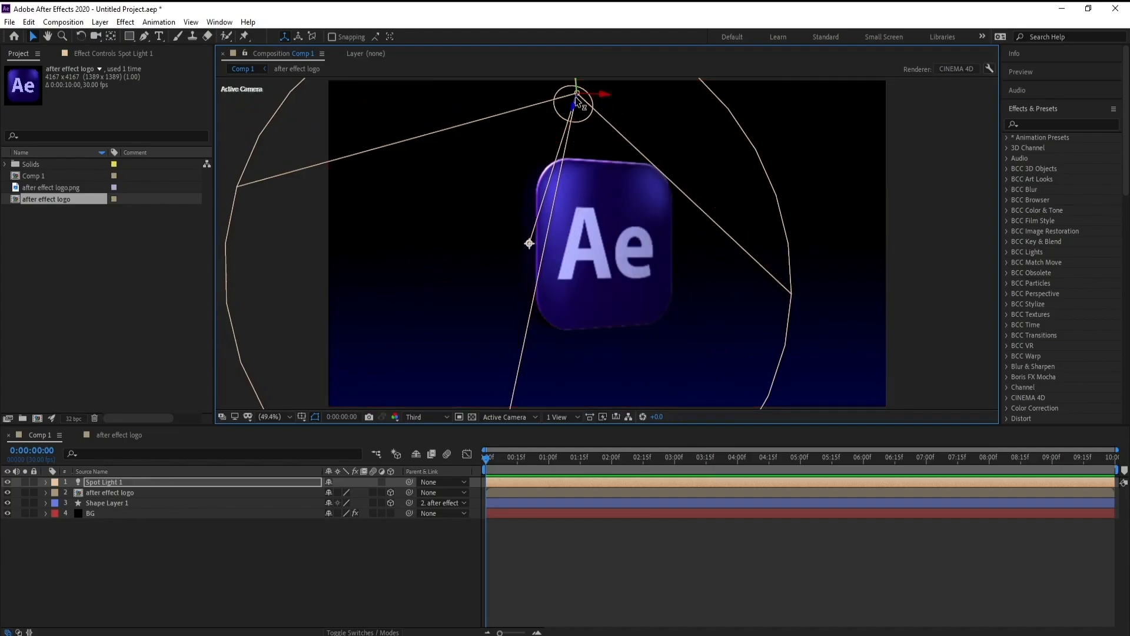
drag(580, 88, 579, 125)
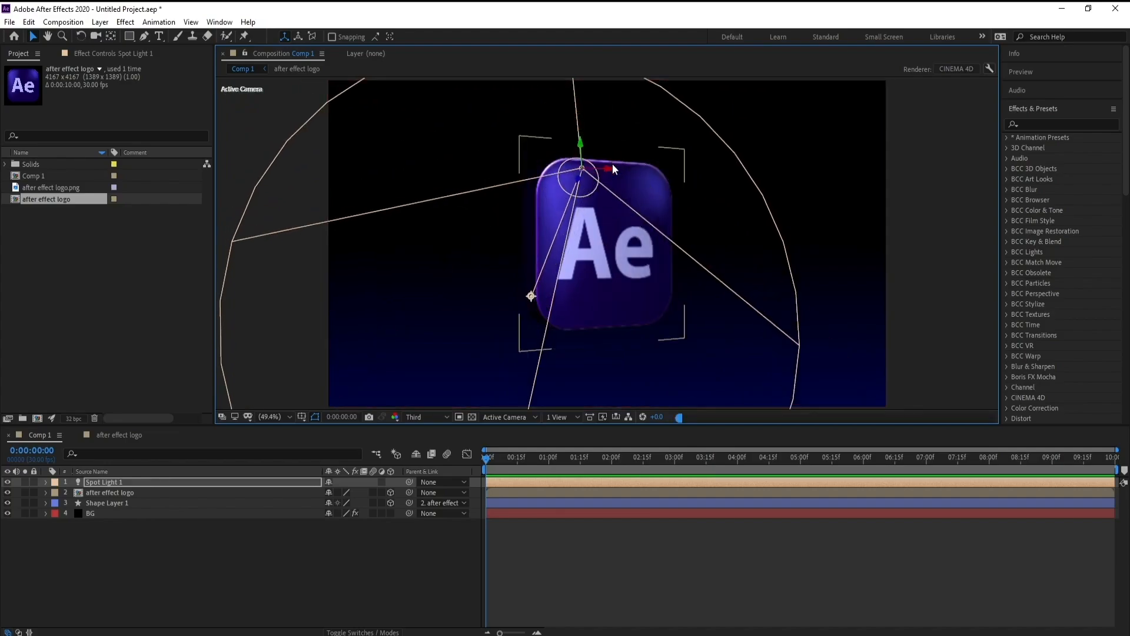
drag(612, 163, 560, 171)
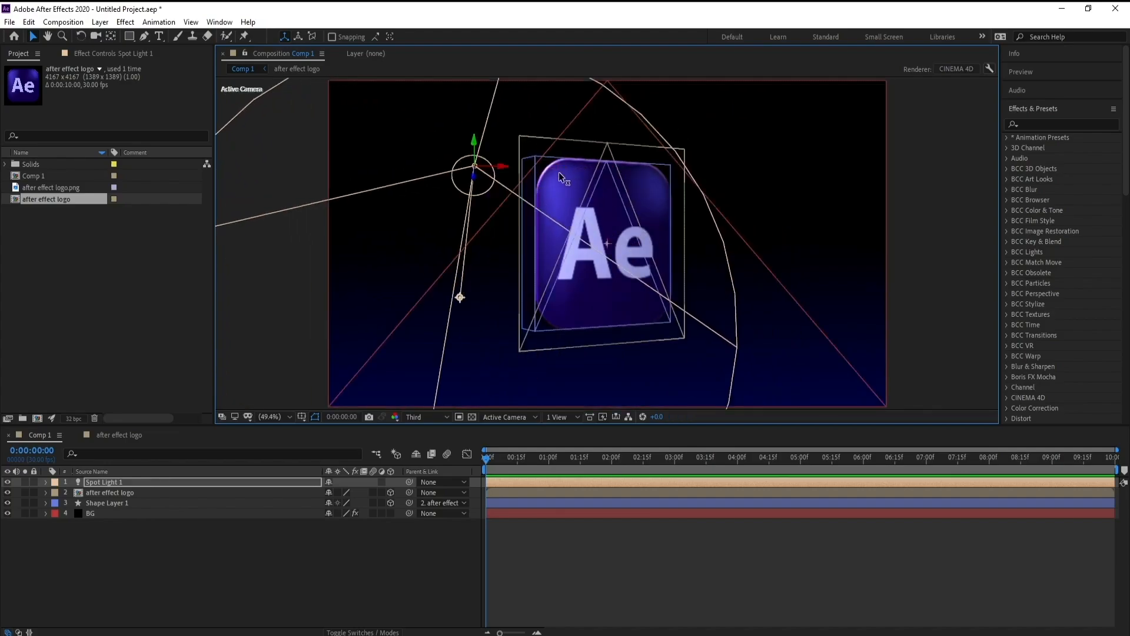
click(462, 296)
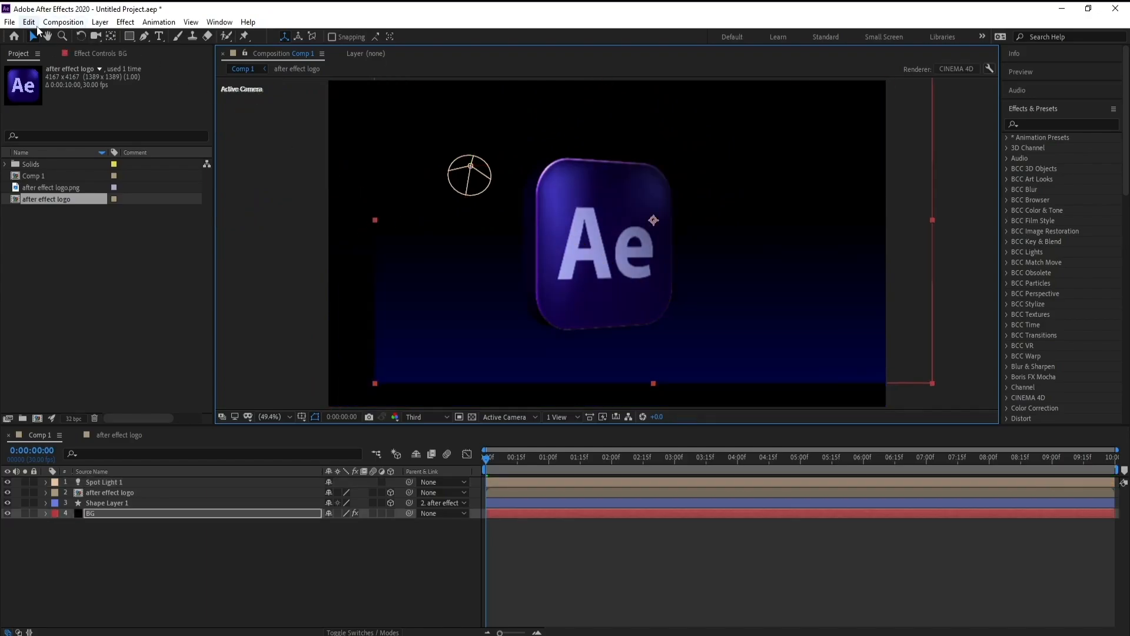
click(29, 23)
click(44, 37)
click(470, 167)
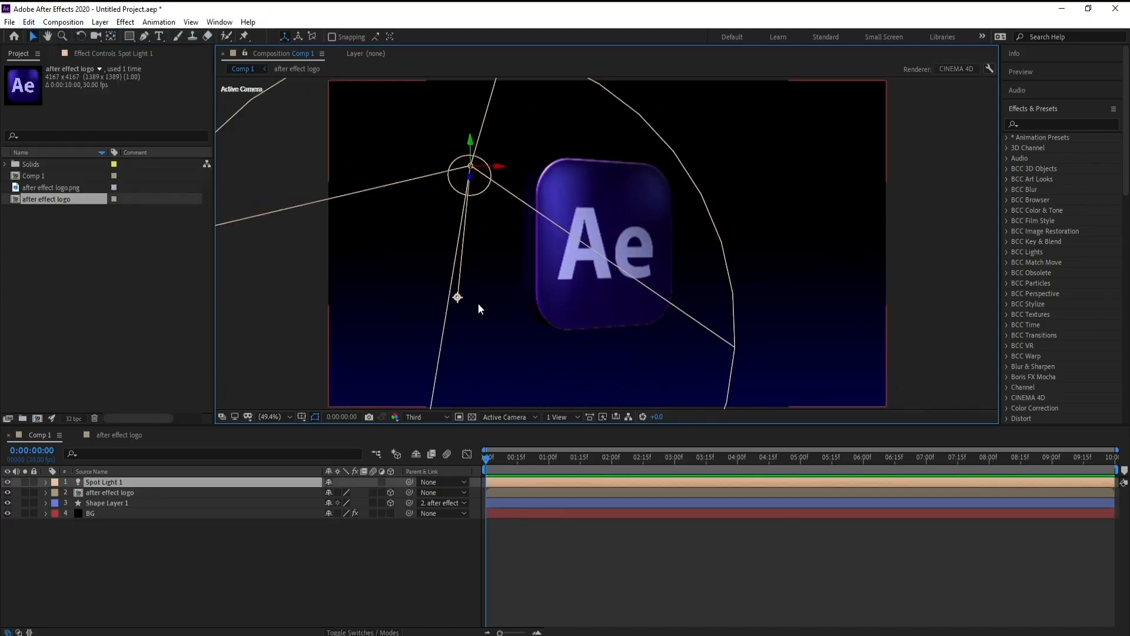
click(461, 300)
click(29, 23)
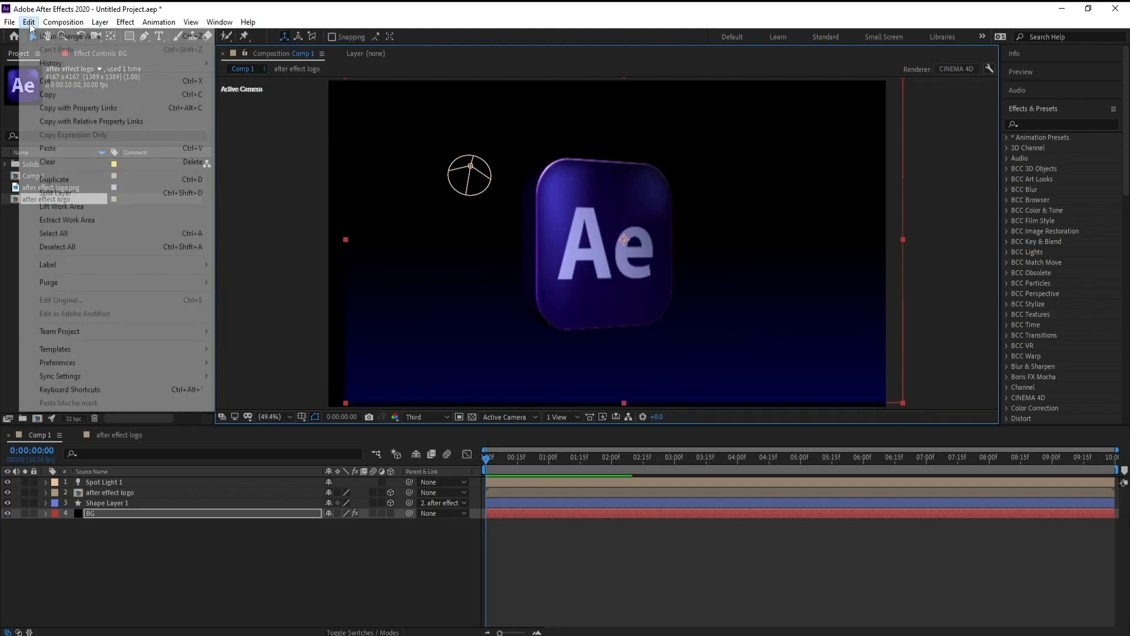
click(45, 37)
Step: Aim Spot Light 1 at the logo by moving its point of interest just beside the logo's left edge
click(470, 166)
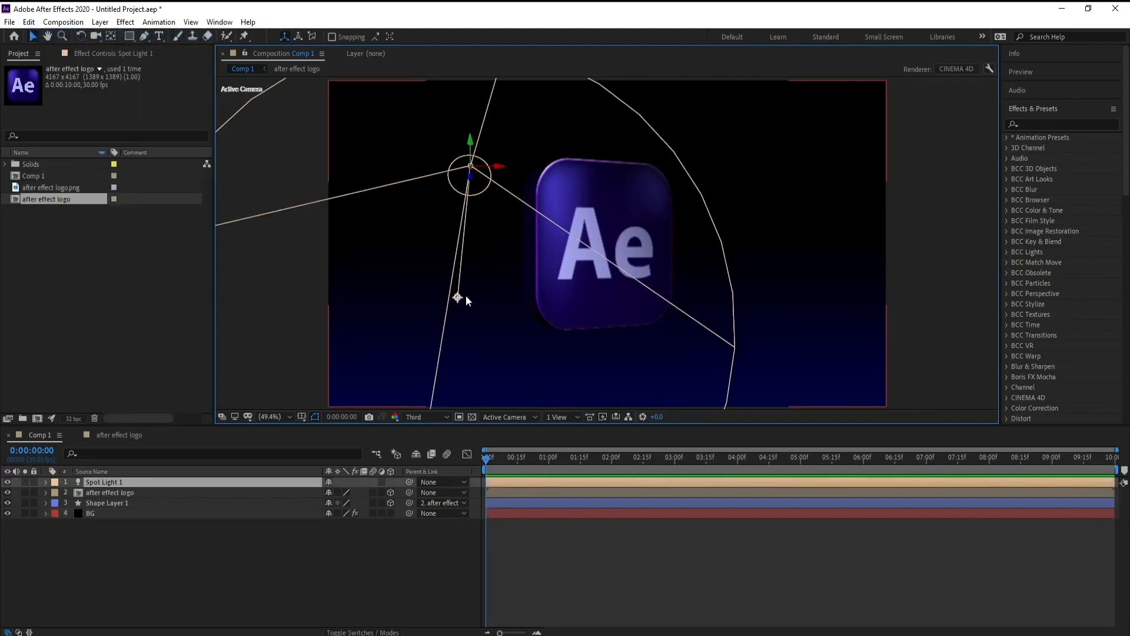
drag(526, 257, 513, 227)
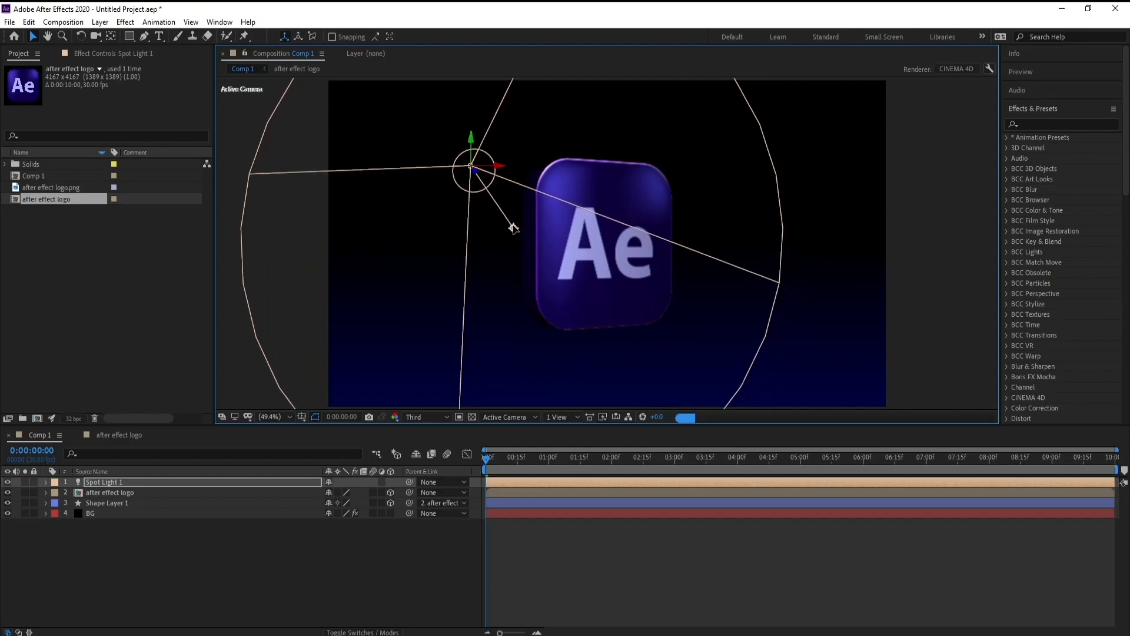
Step: Set Spot Light 1's intensity to 20% in its light settings
click(100, 21)
click(121, 50)
key(Tab)
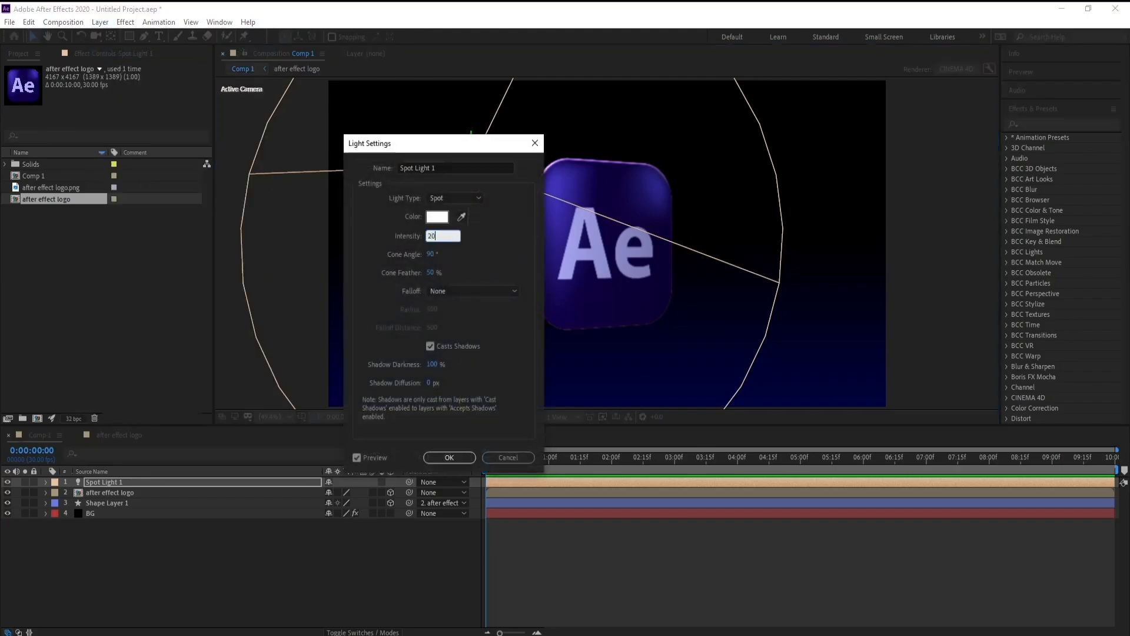
key(Return)
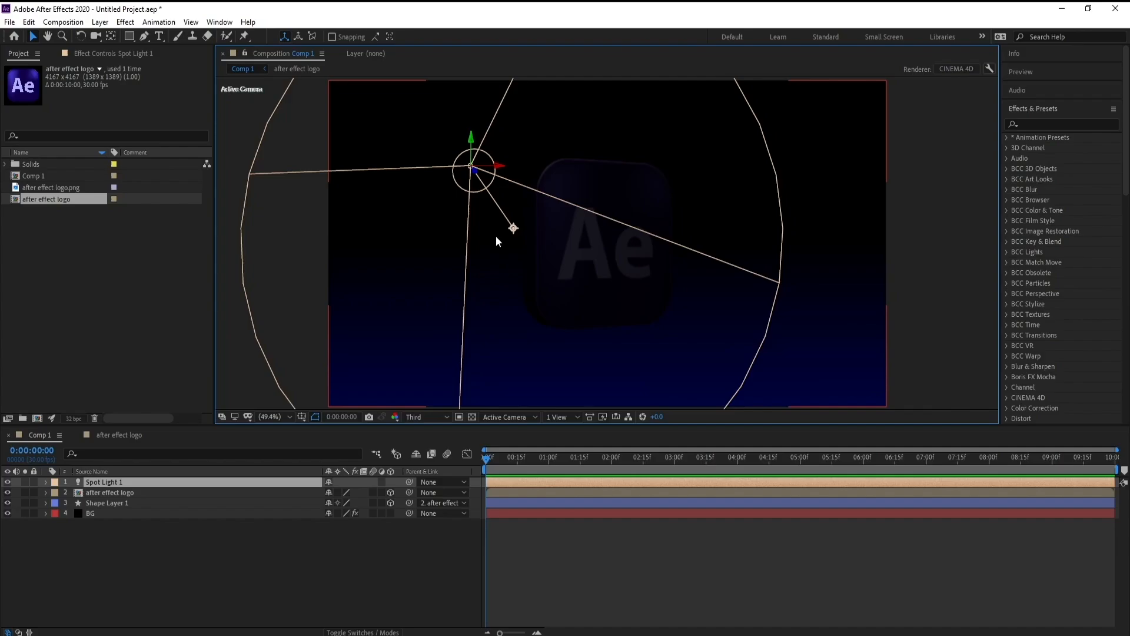
Step: Set Spot Light 1's intensity to 200% in its light settings
click(100, 22)
click(121, 50)
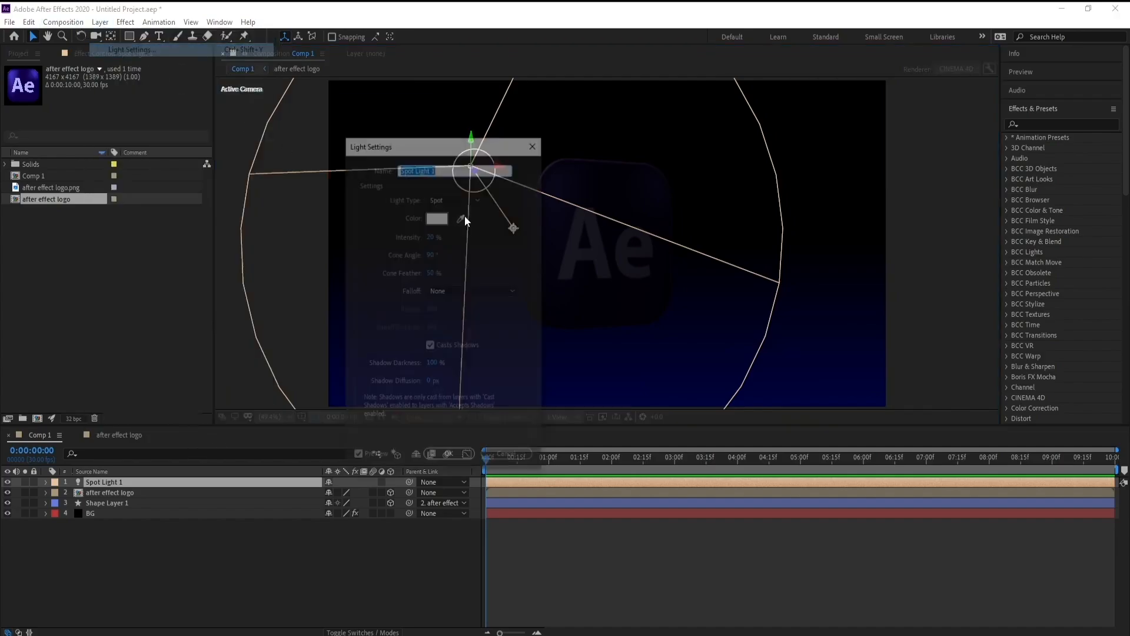
click(432, 236)
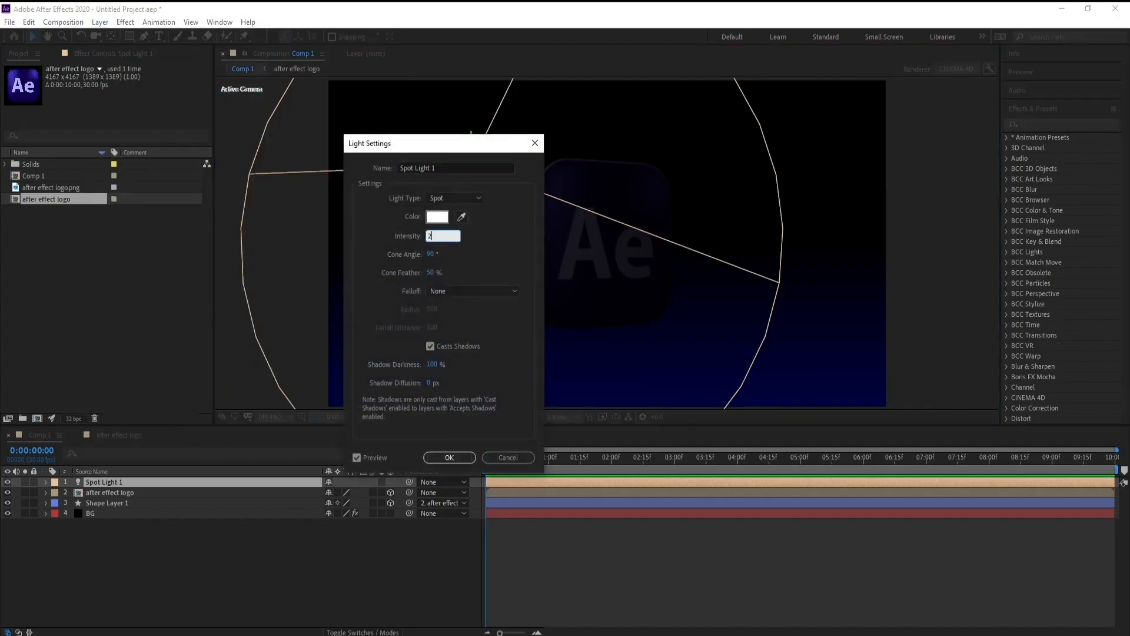
text(2000)
key(BackSpace)
key(Return)
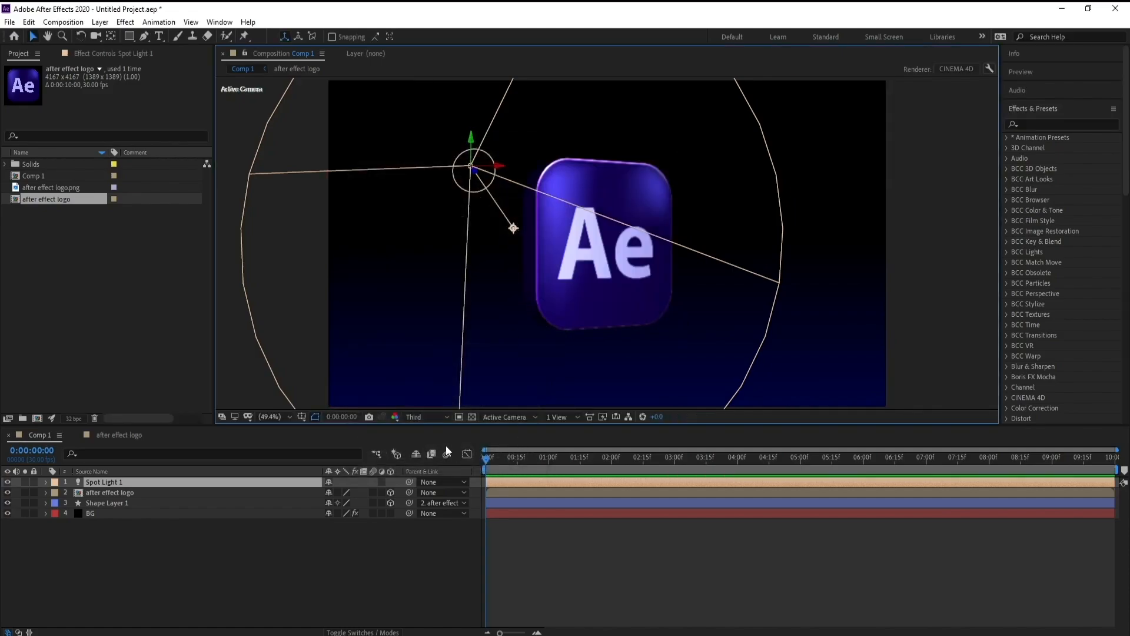
Step: Raise the composition's preview resolution to Full and add a new adjustment layer above all other layers
click(419, 417)
click(427, 434)
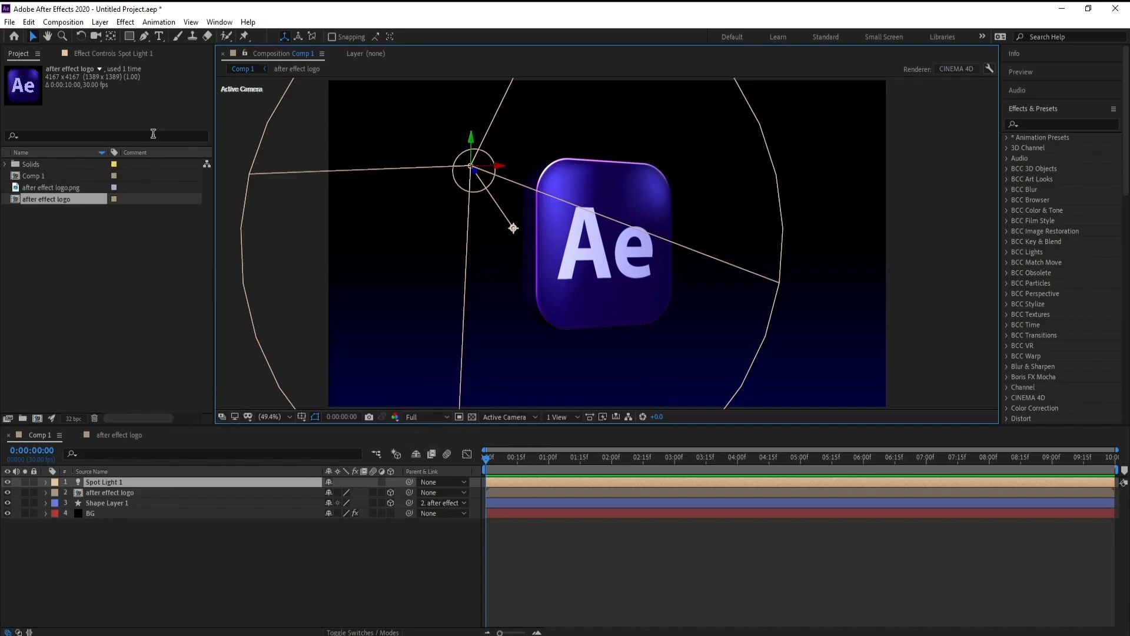
click(100, 22)
mouse_move(235, 36)
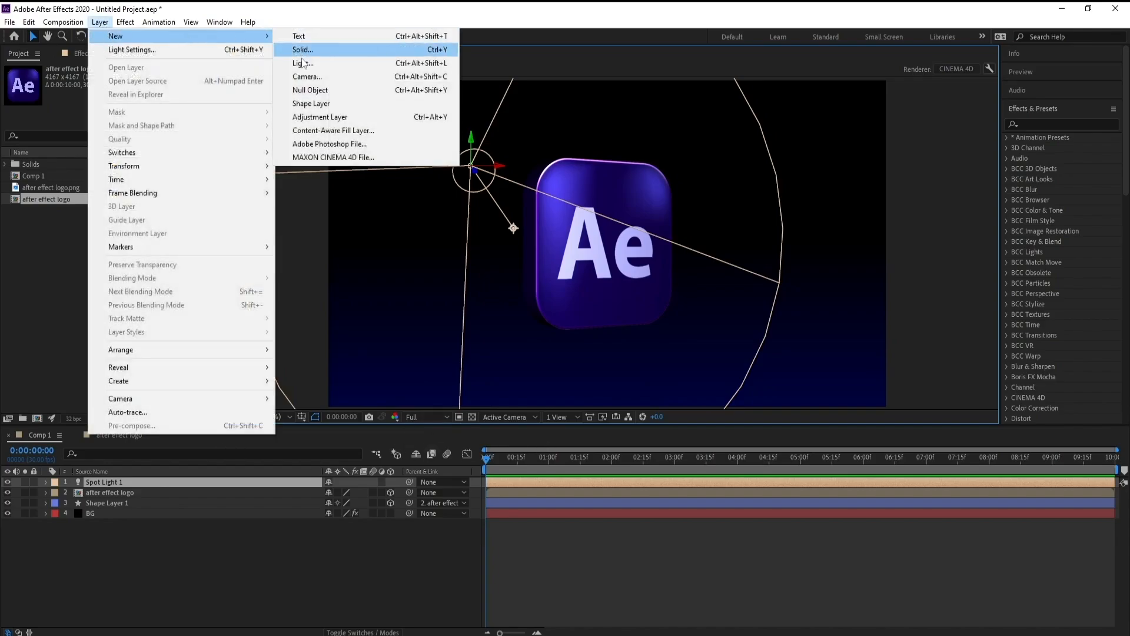
click(325, 118)
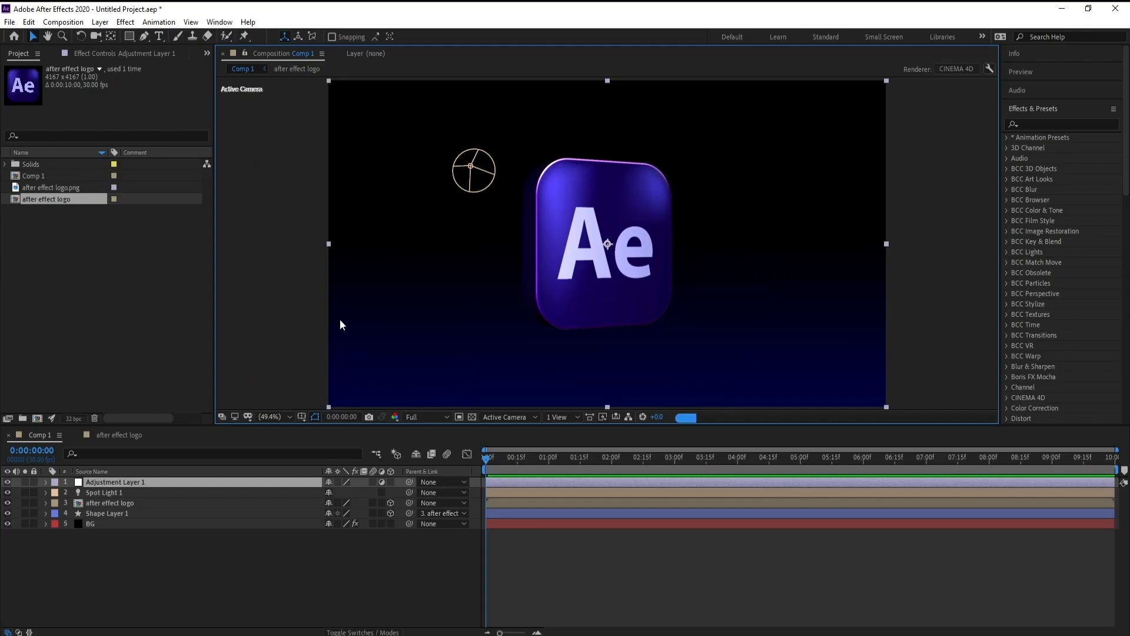
Step: Apply the Stylize Glow effect to Adjustment Layer 1
click(125, 22)
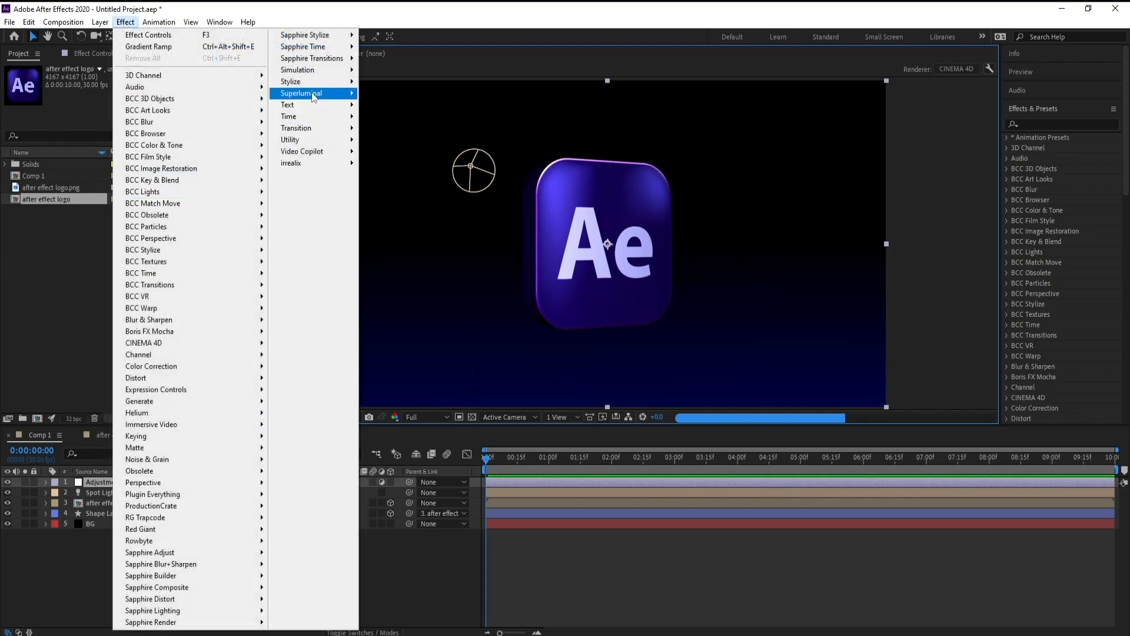
mouse_move(318, 81)
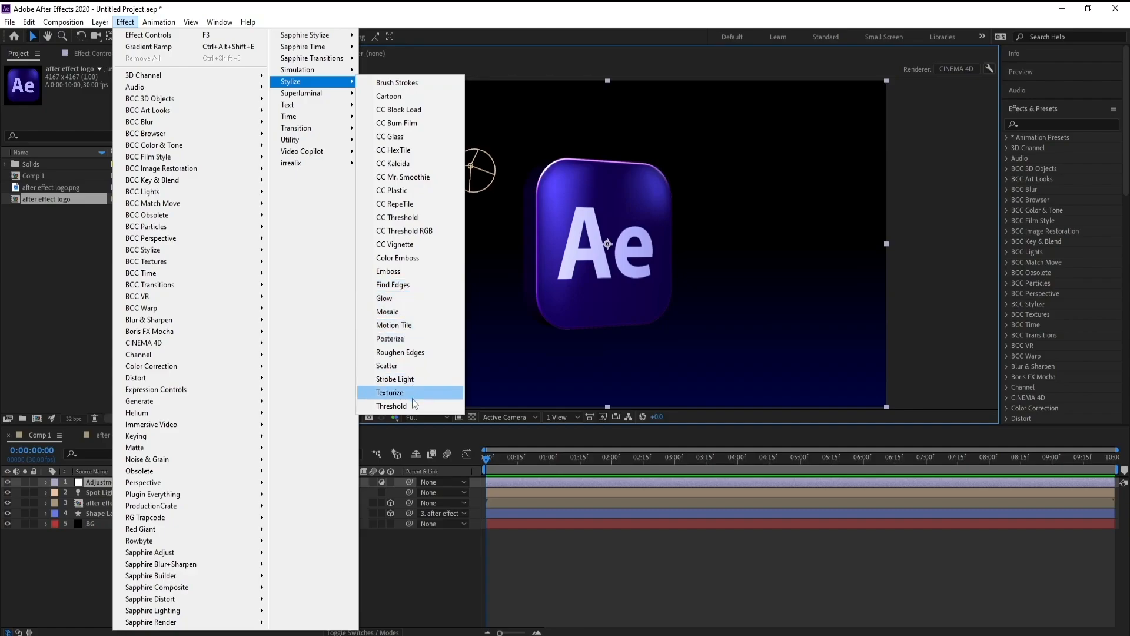
click(405, 304)
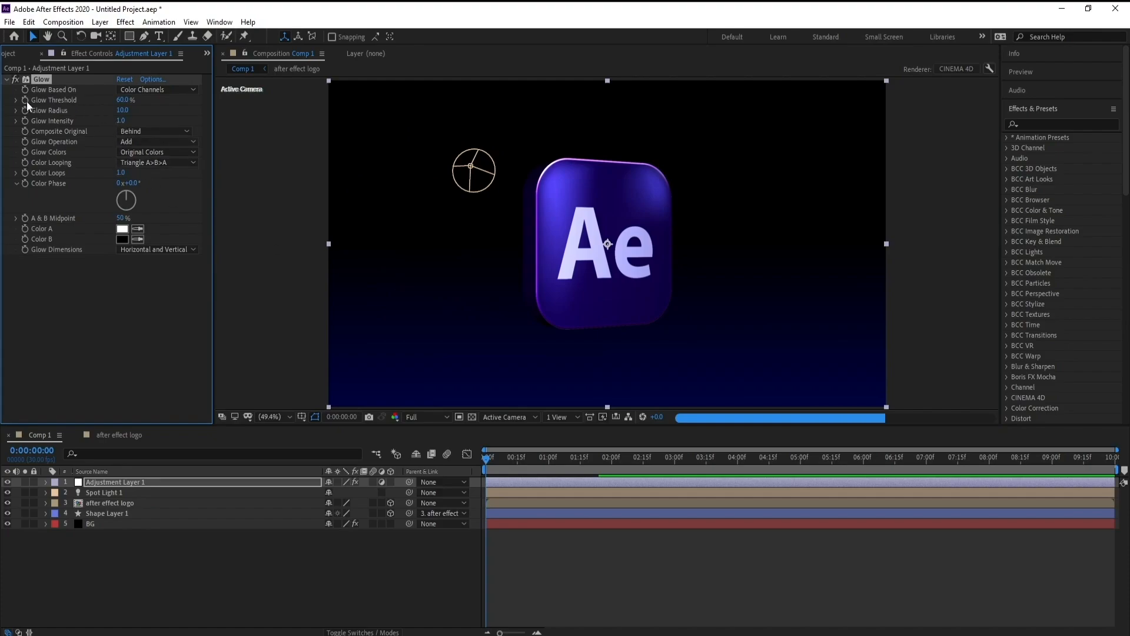
Step: Set the adjustment layer's Glow Threshold to 80% and its Glow Radius to about 281
click(126, 100)
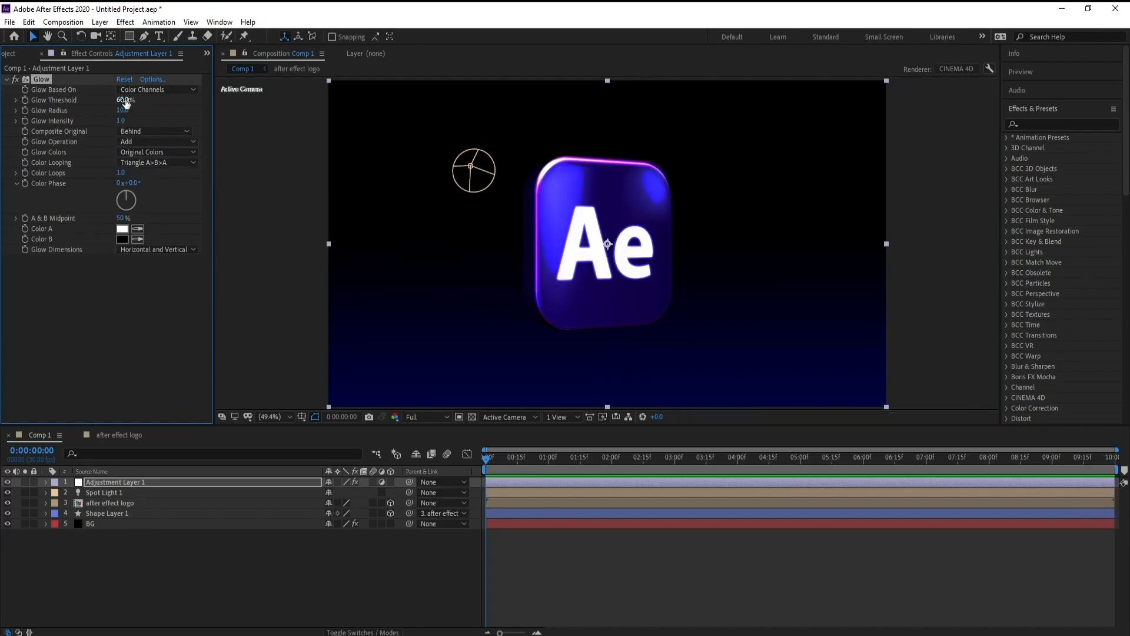
text(80)
key(Return)
drag(122, 110, 254, 135)
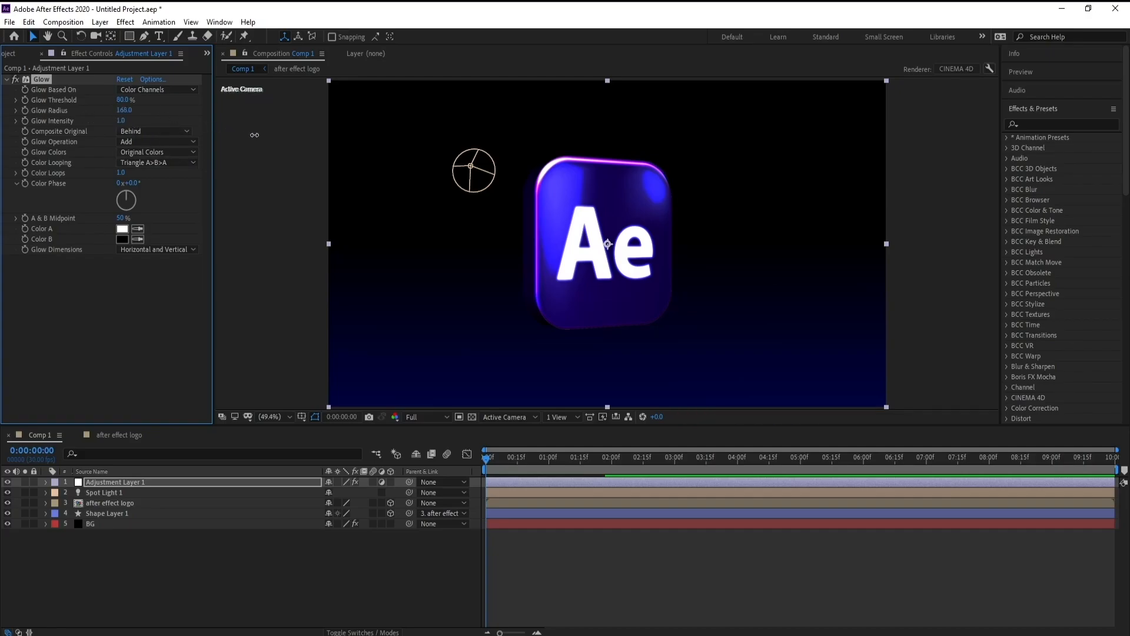
click(124, 111)
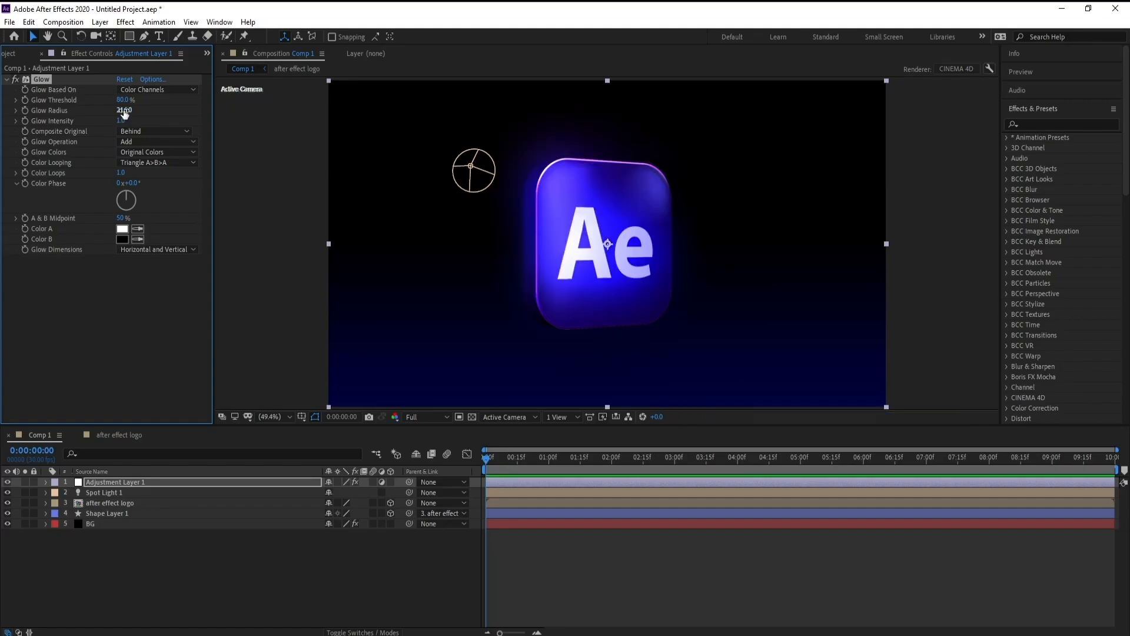
drag(155, 110, 254, 266)
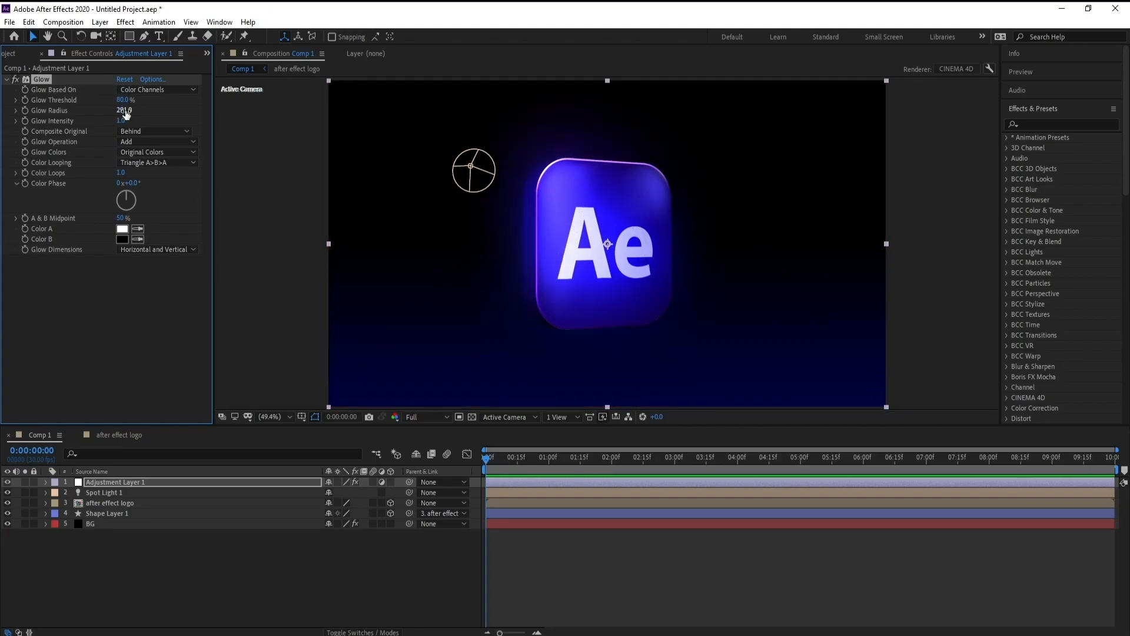
Step: Add a Curves effect to the adjustment layer and shape the RGB curve into a gentle S, raising highlights and lowering shadows
click(122, 24)
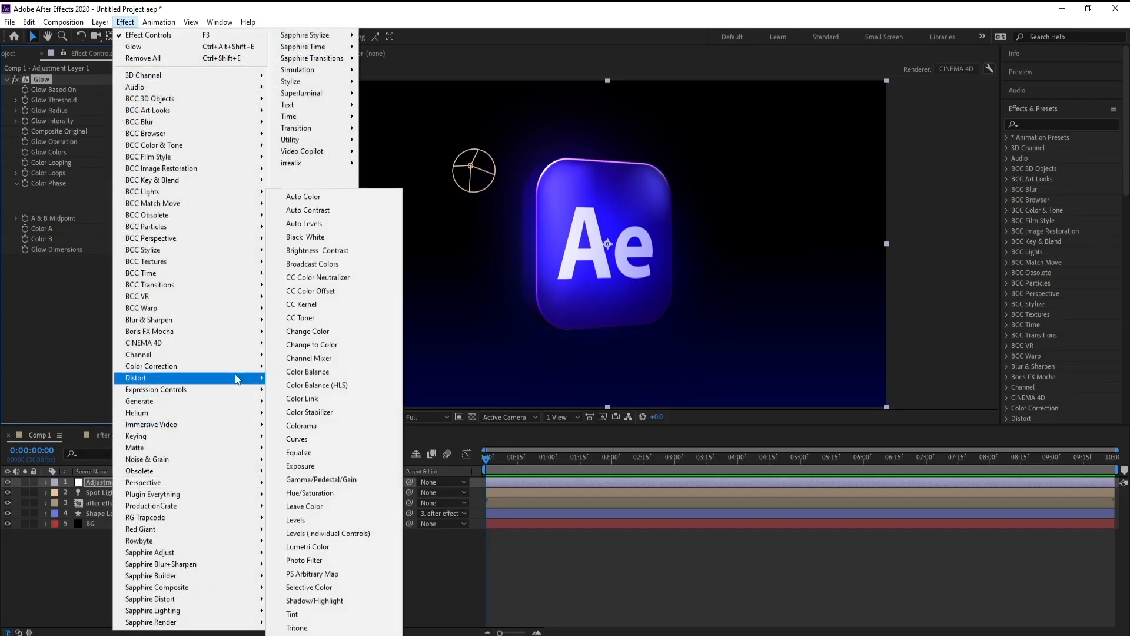
click(324, 442)
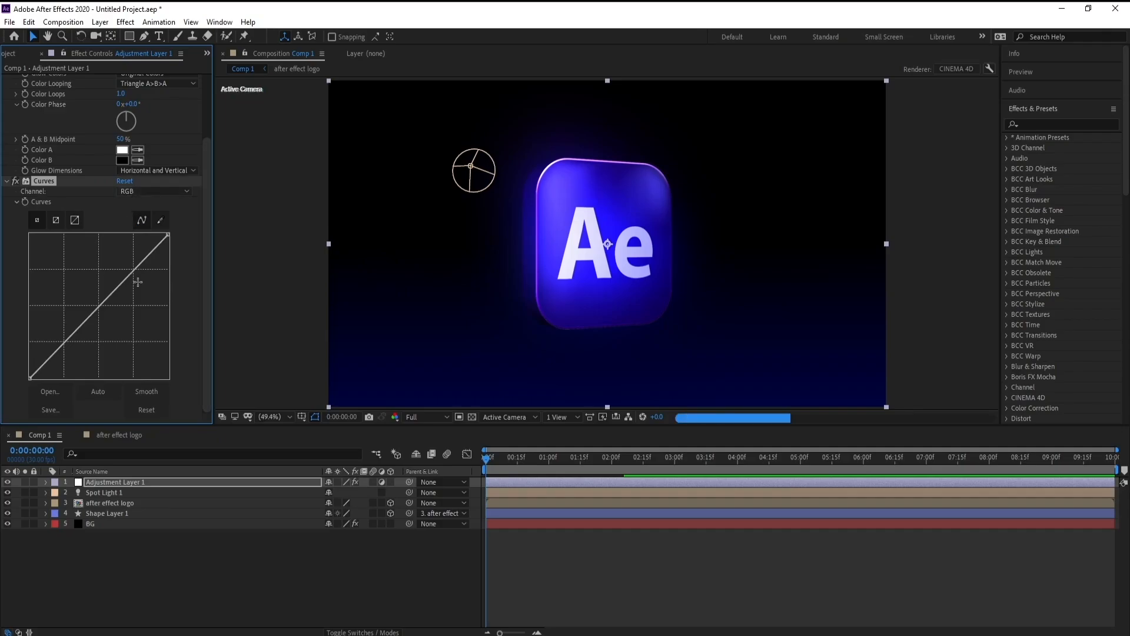
drag(126, 278, 123, 272)
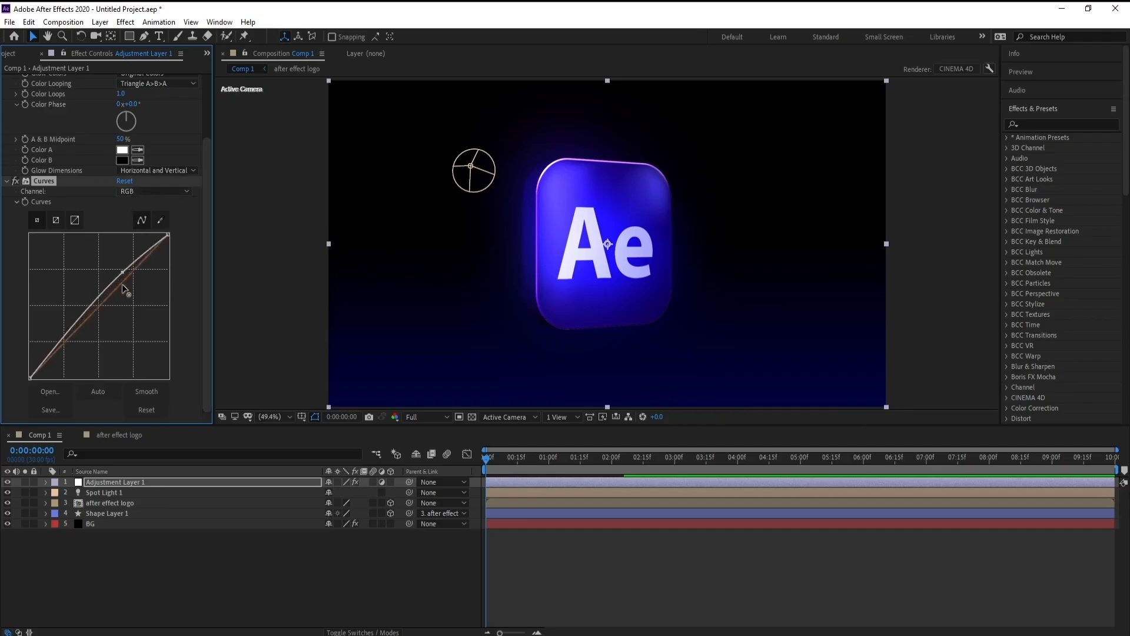
drag(71, 329, 73, 341)
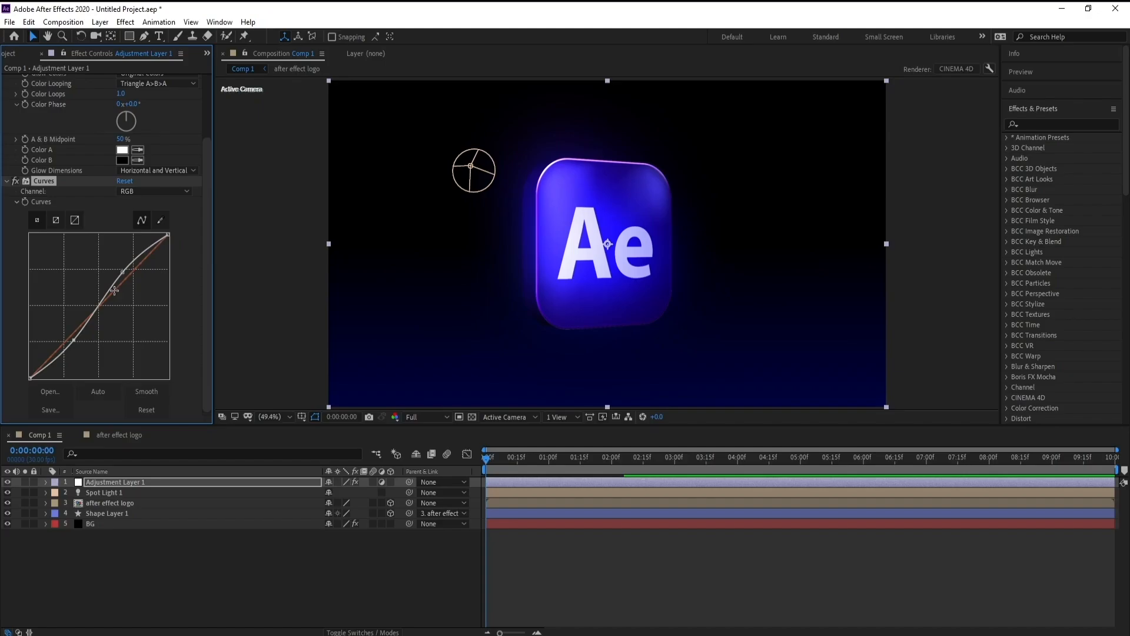